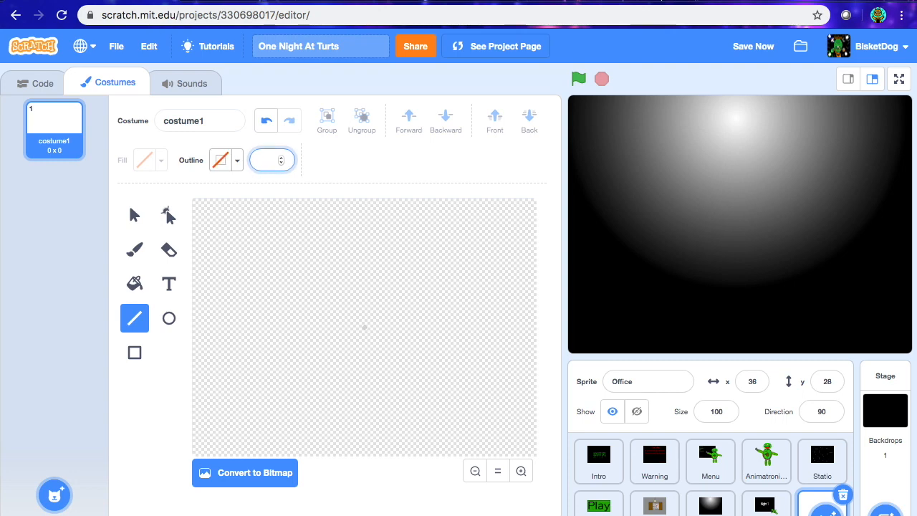
pyautogui.write('8')
pyautogui.moveTo(266, 344); pyautogui.dragTo(317, 344)
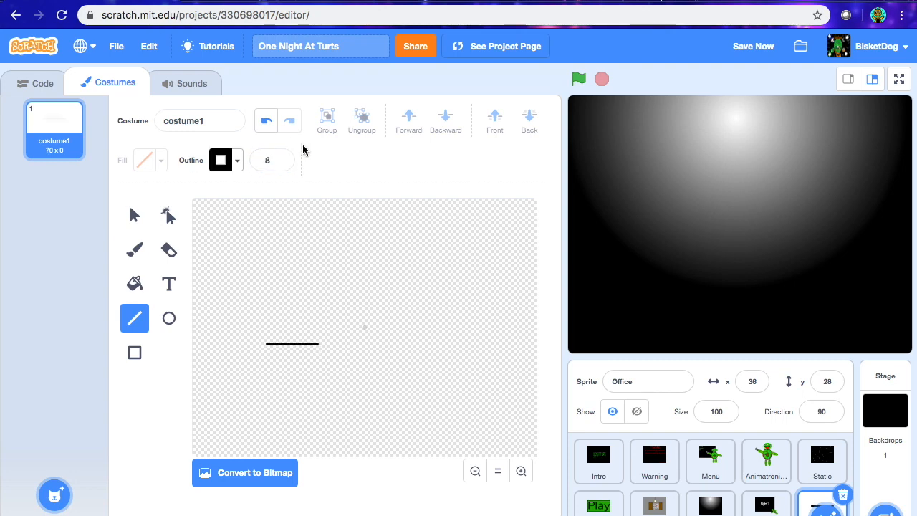
pyautogui.click(266, 120)
# Step: Set the Line tool's outline width to 10, try it with a horizontal test line, and undo that line
pyautogui.click(270, 159)
pyautogui.press('BackSpace')
pyautogui.write('10')
pyautogui.moveTo(248, 292); pyautogui.dragTo(317, 293)
pyautogui.click(264, 122)
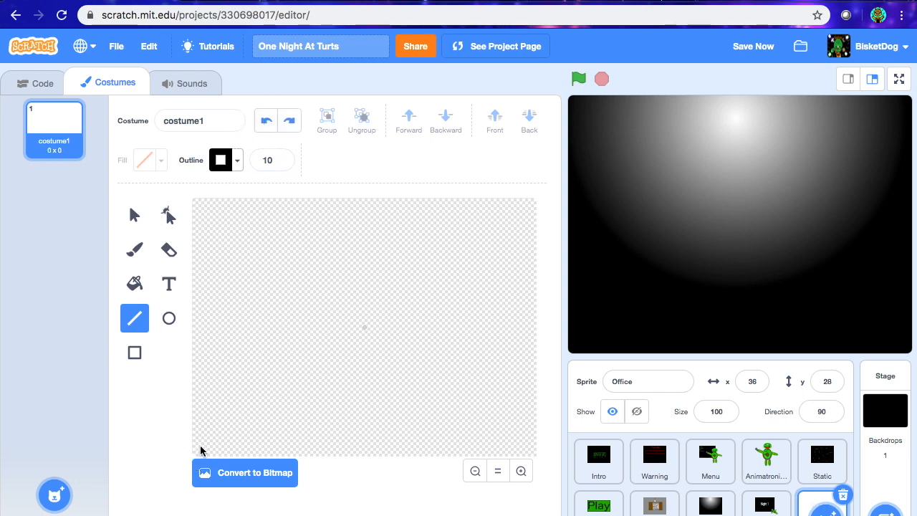
# Step: Draw diagonals inward from both lower canvas corners, join their upper ends with a horizontal line, and extend it to both canvas edges
pyautogui.moveTo(191, 457); pyautogui.dragTo(246, 390)
pyautogui.moveTo(192, 458); pyautogui.dragTo(261, 375)
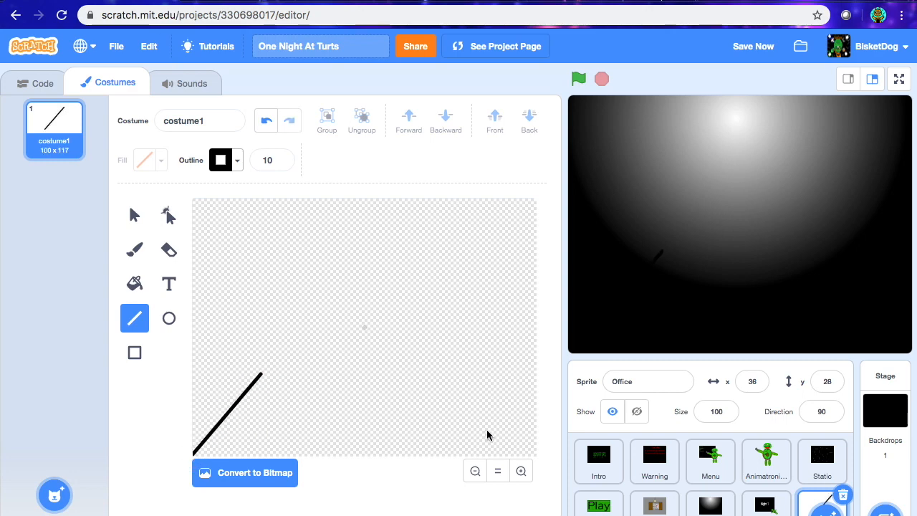
pyautogui.moveTo(535, 454); pyautogui.dragTo(466, 373)
pyautogui.moveTo(261, 374); pyautogui.dragTo(466, 374)
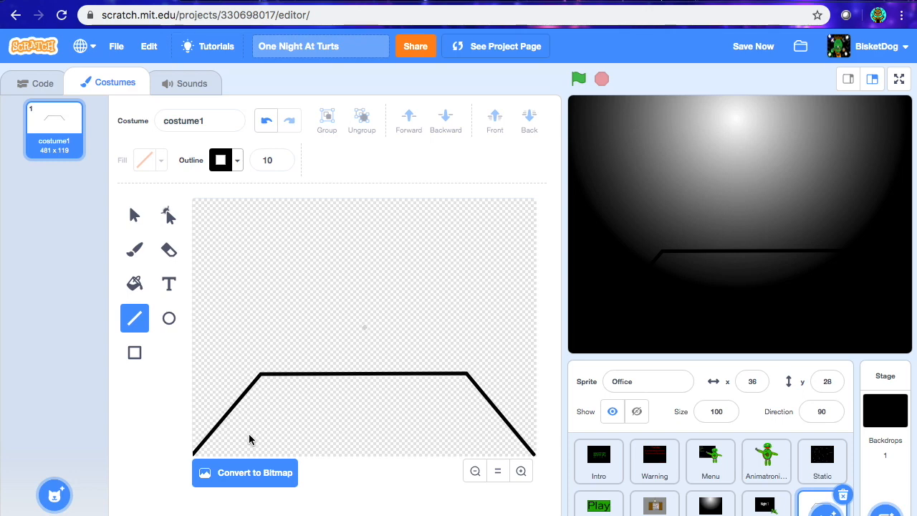
pyautogui.moveTo(467, 374); pyautogui.dragTo(541, 377)
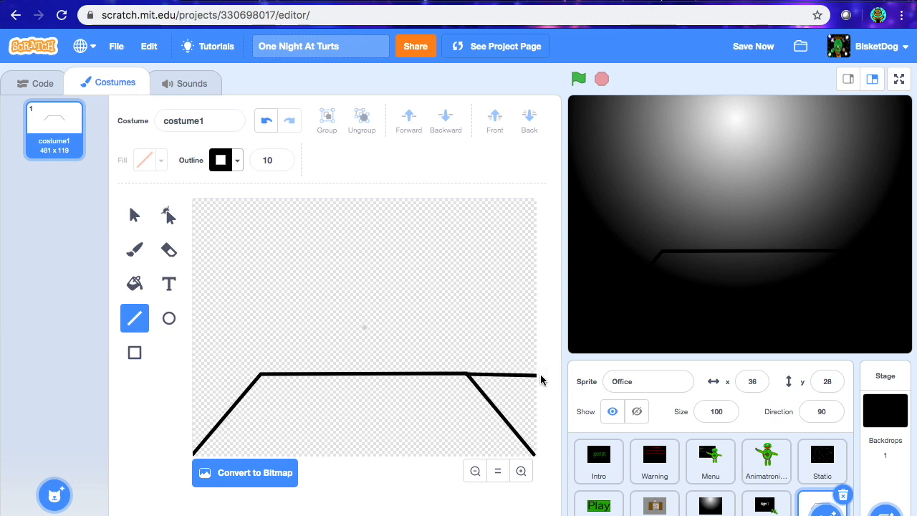
pyautogui.moveTo(261, 374); pyautogui.dragTo(157, 378)
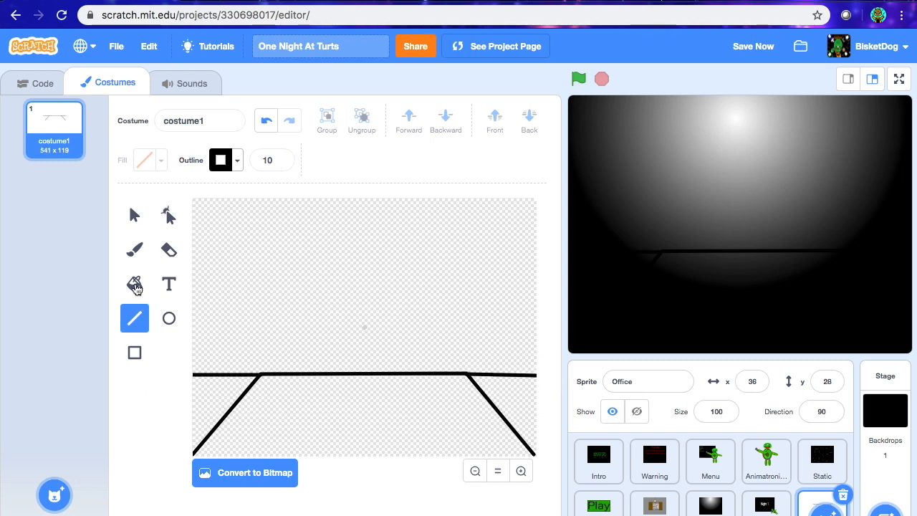
pyautogui.click(134, 215)
pyautogui.click(232, 419)
pyautogui.press('Delete')
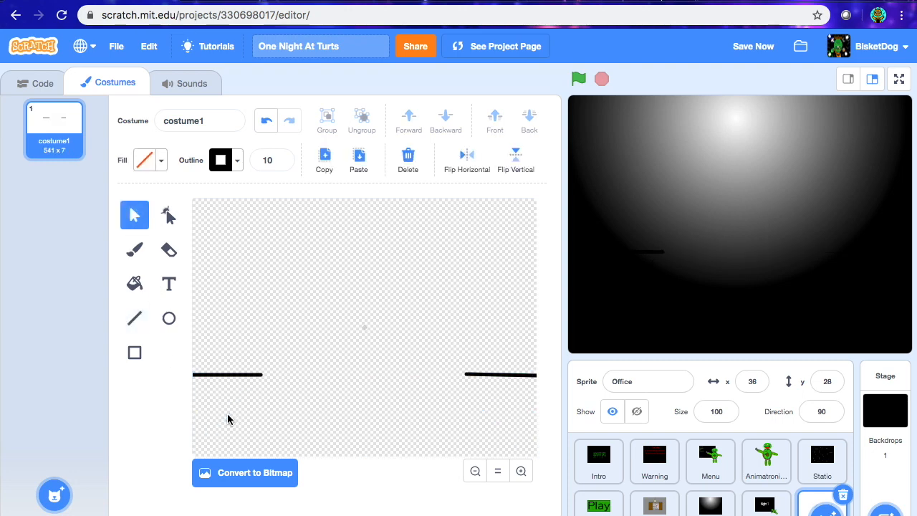
pyautogui.click(271, 125)
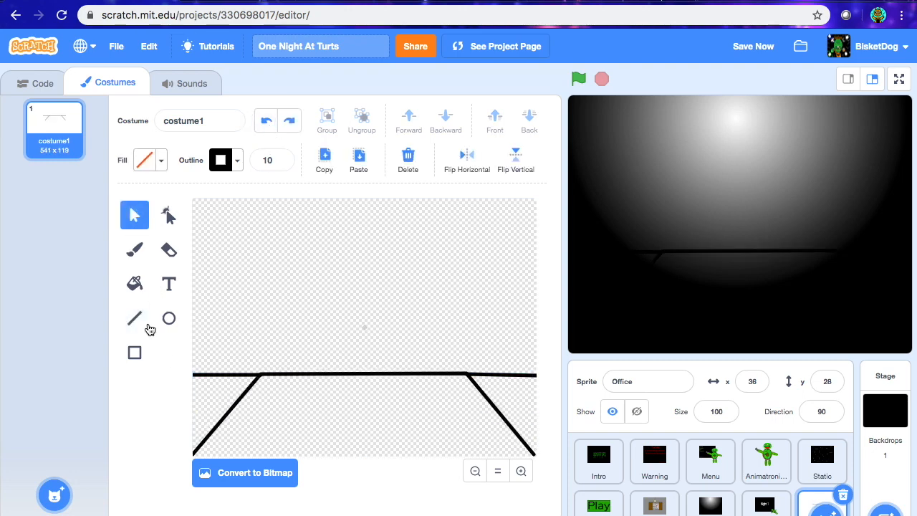
# Step: Erase the left and right diagonal lines below the horizontal floor line with the size 40 eraser
pyautogui.click(169, 248)
pyautogui.click(521, 471)
pyautogui.click(520, 479)
pyautogui.scroll(-5, 277, 332)
pyautogui.hscroll(-2, 263, 334)
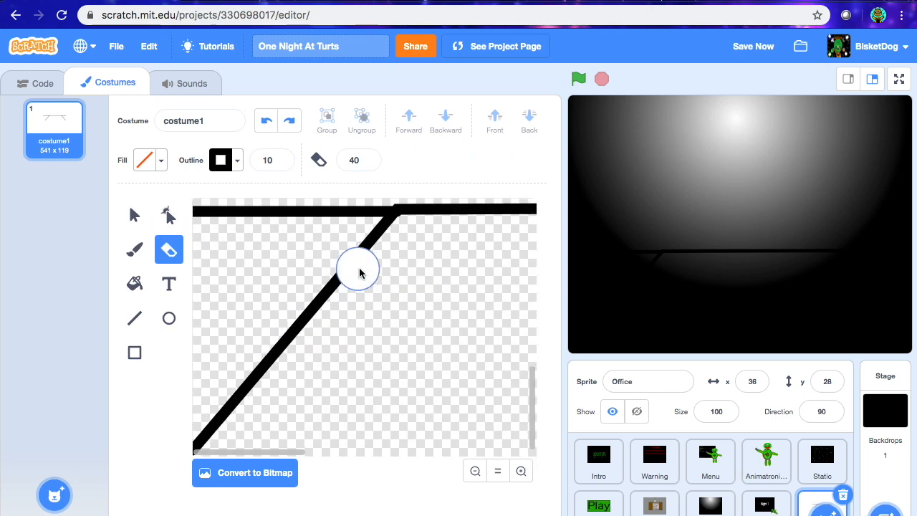
pyautogui.moveTo(358, 262)
pyautogui.mouseDown()
pyautogui.moveTo(266, 420)
pyautogui.moveTo(313, 311)
pyautogui.moveTo(172, 482)
pyautogui.moveTo(237, 423)
pyautogui.mouseUp()
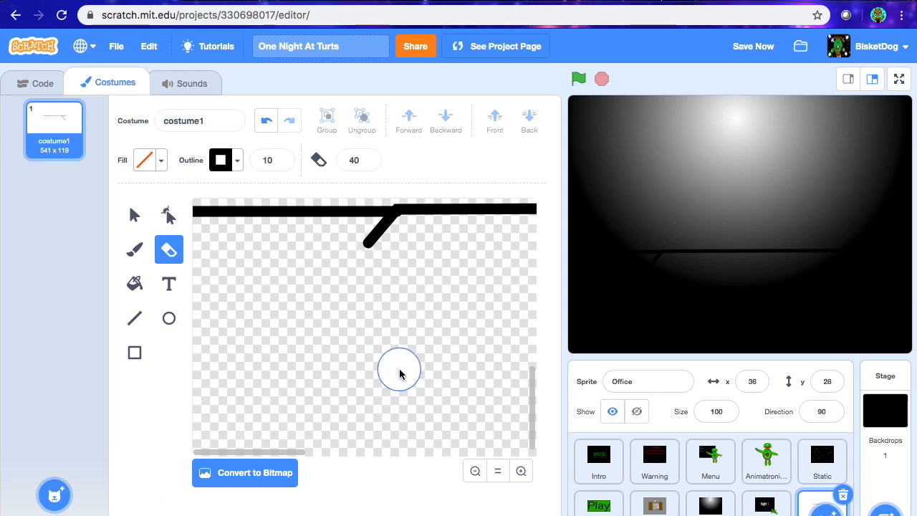
pyautogui.click(474, 471)
pyautogui.click(474, 471)
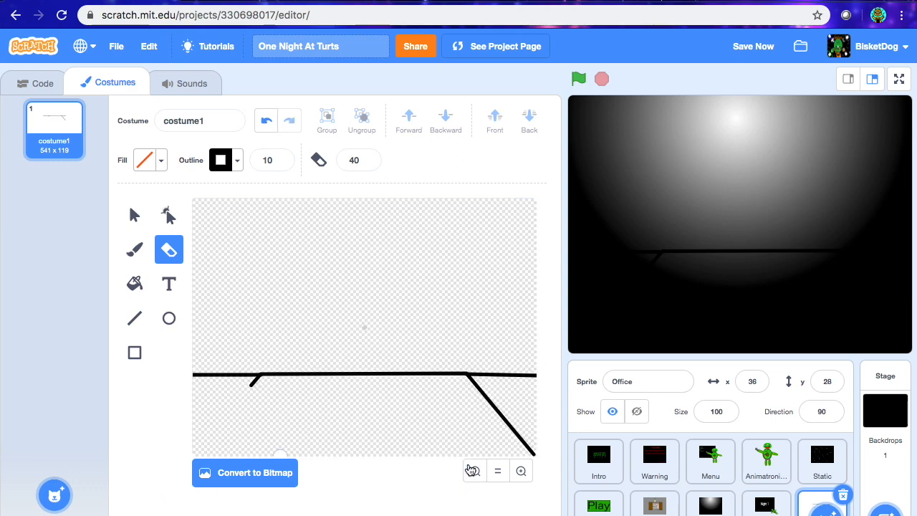
pyautogui.moveTo(470, 375); pyautogui.dragTo(534, 459)
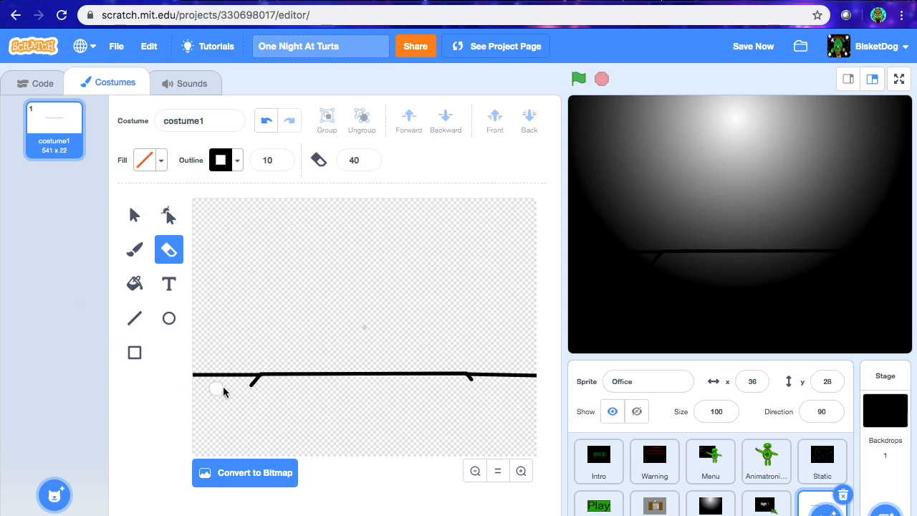
# Step: Erase the leftover diagonal stubs beneath the floor line, undoing the stroke that cuts into the line itself
pyautogui.click(257, 385)
pyautogui.moveTo(258, 385); pyautogui.dragTo(258, 384)
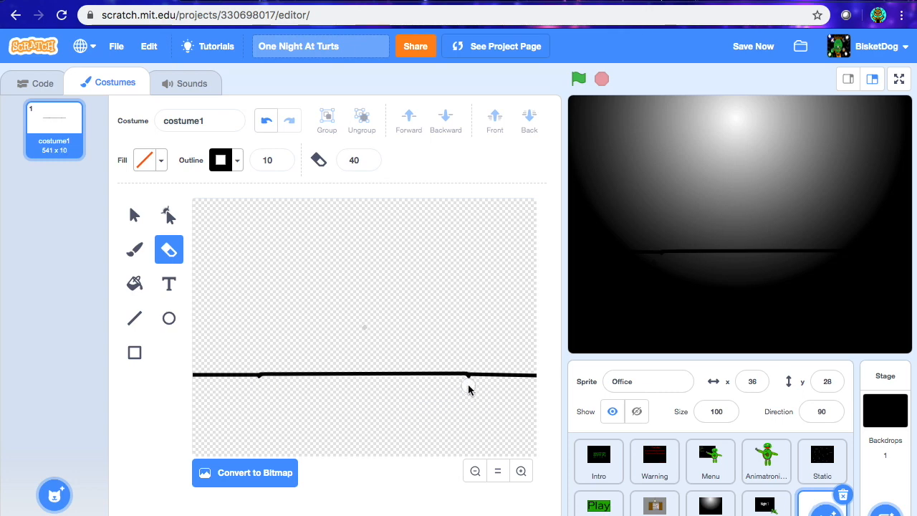
pyautogui.click(260, 380)
pyautogui.click(267, 120)
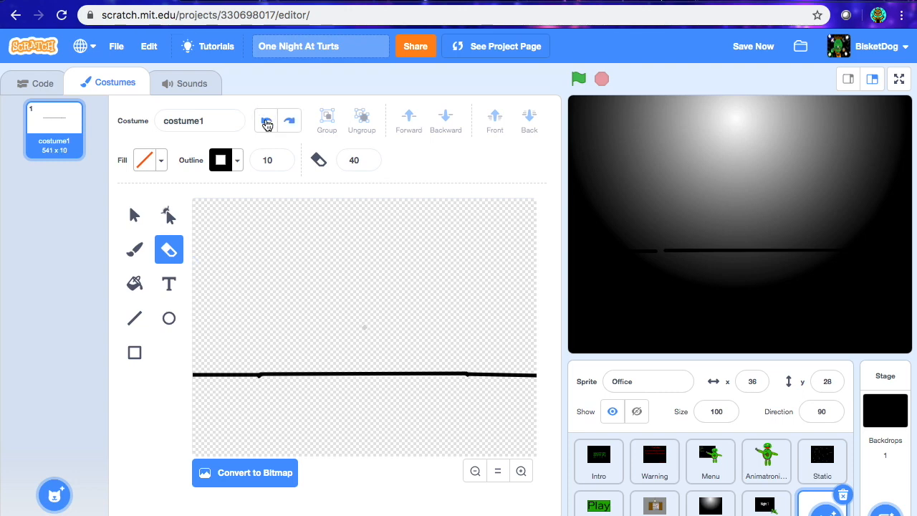
pyautogui.click(261, 386)
# Step: Draw a large central frame standing on the floor line, using two vertical lines and a horizontal line across their upper ends
pyautogui.click(137, 325)
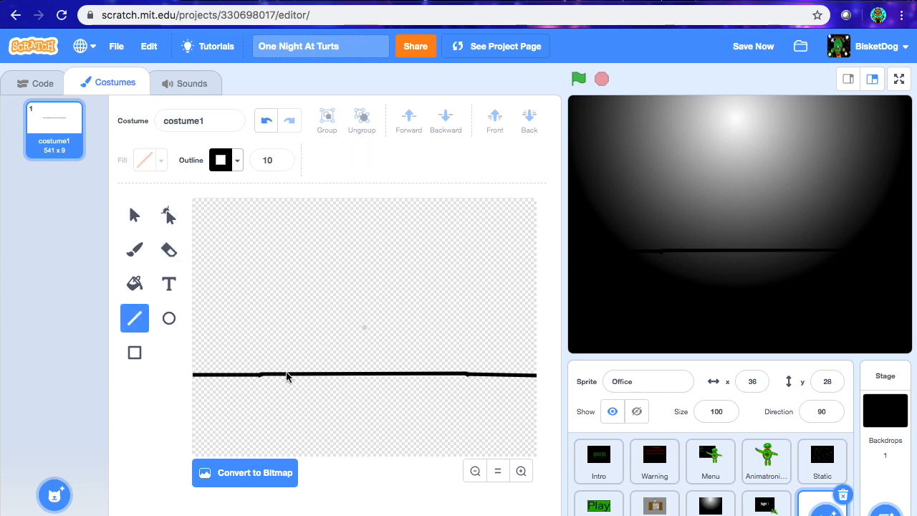
pyautogui.moveTo(288, 373)
pyautogui.mouseDown()
pyautogui.moveTo(291, 198)
pyautogui.moveTo(290, 246)
pyautogui.moveTo(288, 226)
pyautogui.mouseUp()
pyautogui.moveTo(443, 373); pyautogui.dragTo(443, 227)
pyautogui.moveTo(289, 228); pyautogui.dragTo(443, 228)
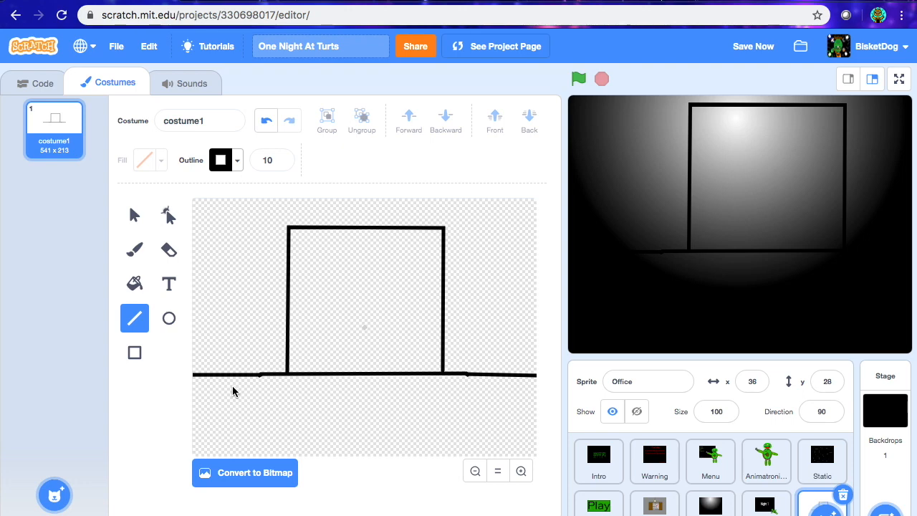
# Step: Draw an unfilled square with a black outline to the right of the central frame and move it down near the floor line
pyautogui.click(135, 353)
pyautogui.moveTo(458, 287); pyautogui.dragTo(521, 354)
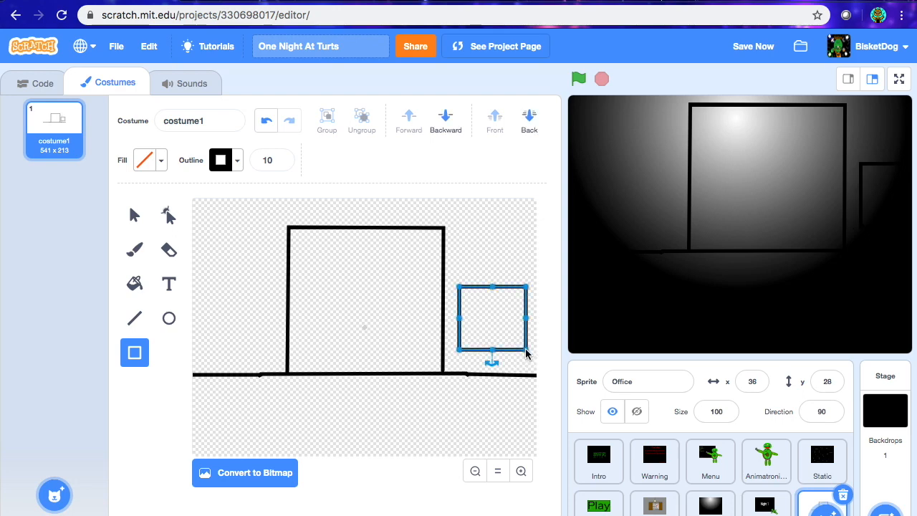
pyautogui.moveTo(483, 287); pyautogui.dragTo(482, 307)
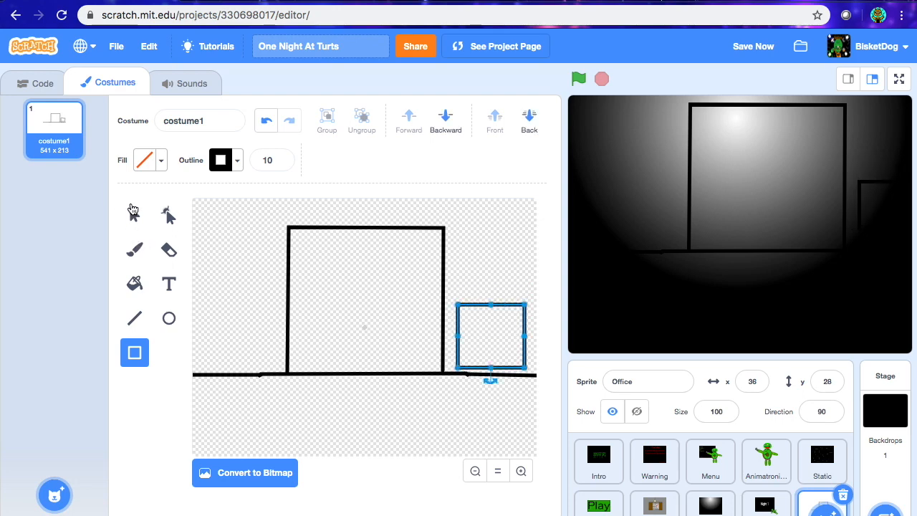
# Step: Duplicate the square and place the copy directly above the original
pyautogui.click(132, 212)
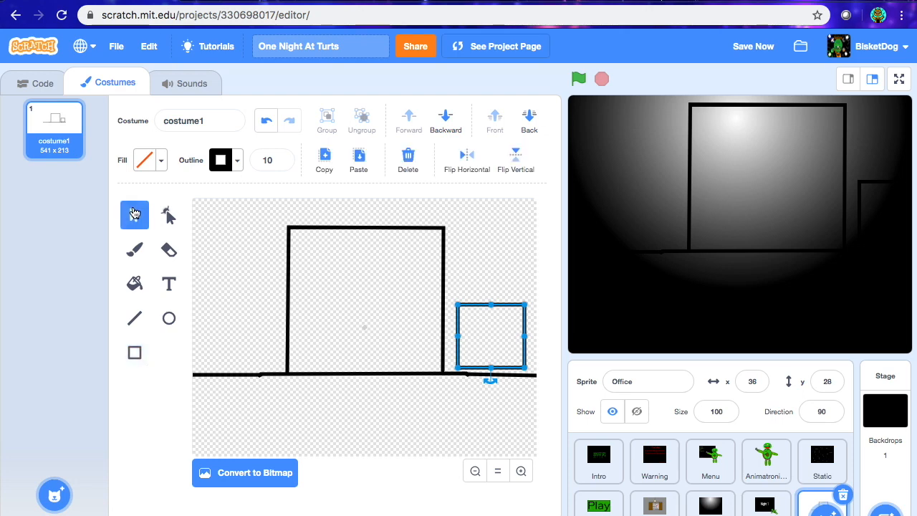
pyautogui.click(324, 168)
pyautogui.click(356, 166)
pyautogui.moveTo(470, 316); pyautogui.dragTo(467, 240)
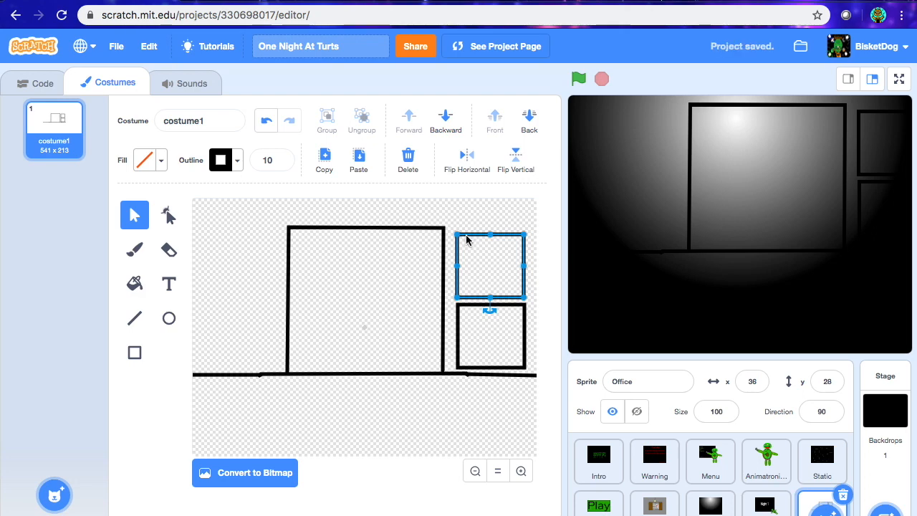
# Step: Draw a diagonal from upper left to lower right across the upper square, plus small circles in its other two corners
pyautogui.click(133, 318)
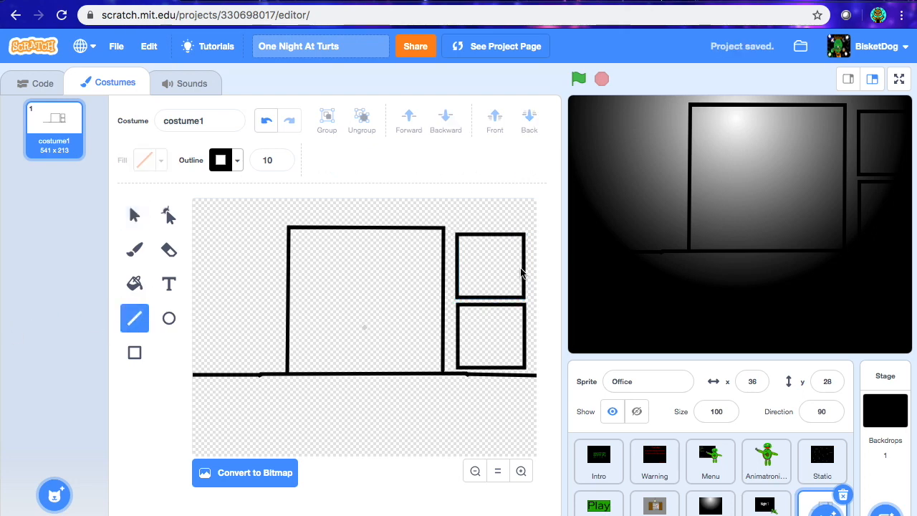
pyautogui.moveTo(459, 235); pyautogui.dragTo(523, 296)
pyautogui.click(170, 317)
pyautogui.moveTo(516, 244)
pyautogui.mouseDown()
pyautogui.moveTo(529, 258)
pyautogui.moveTo(522, 254)
pyautogui.mouseUp()
pyautogui.moveTo(461, 284)
pyautogui.mouseDown()
pyautogui.moveTo(450, 271)
pyautogui.moveTo(471, 294)
pyautogui.mouseUp()
# Step: Paint a dot inside each small circle with a black brush of size 8
pyautogui.click(134, 248)
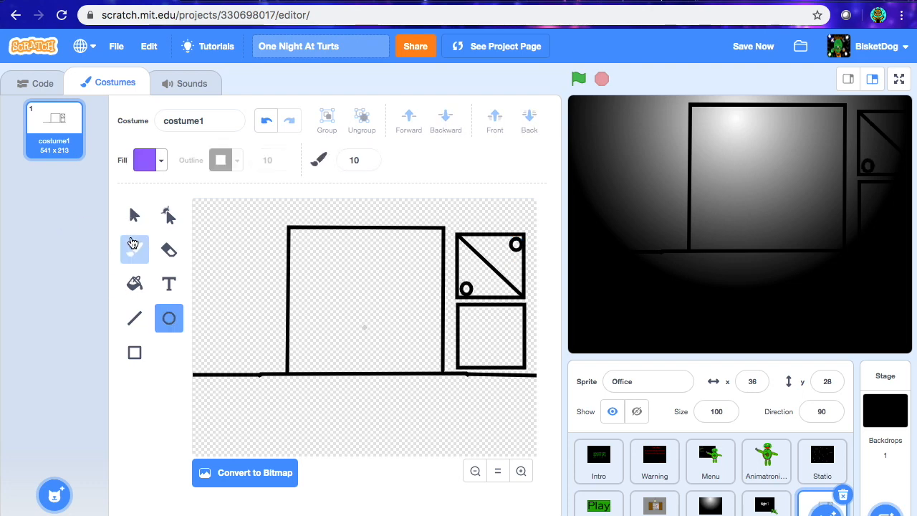
pyautogui.click(358, 162)
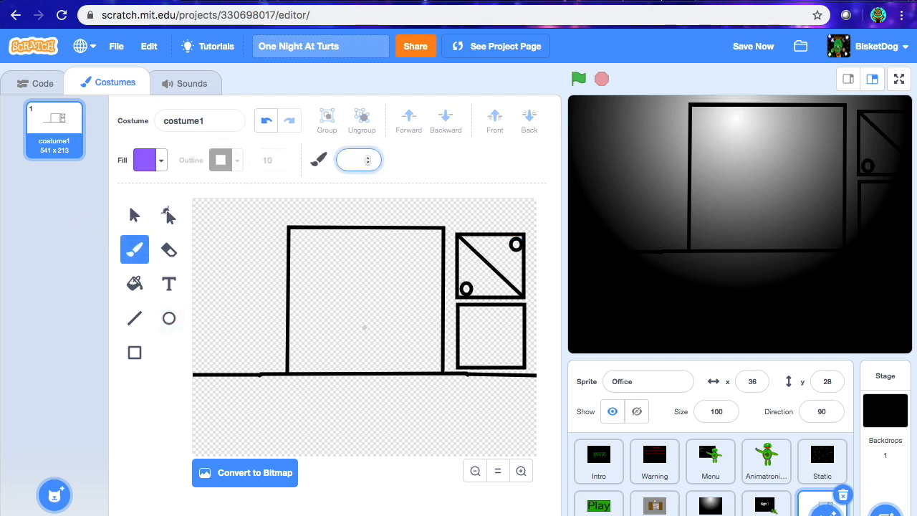
pyautogui.write('5')
pyautogui.press('Return')
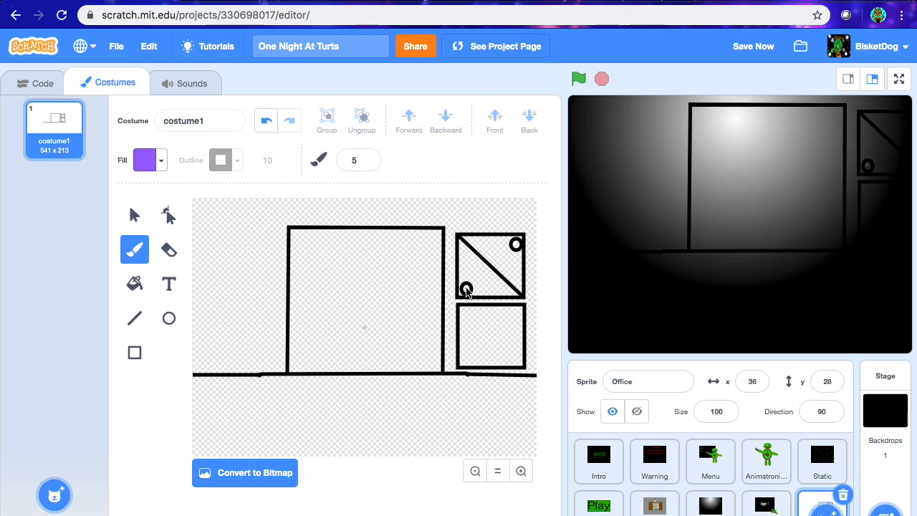
pyautogui.click(355, 162)
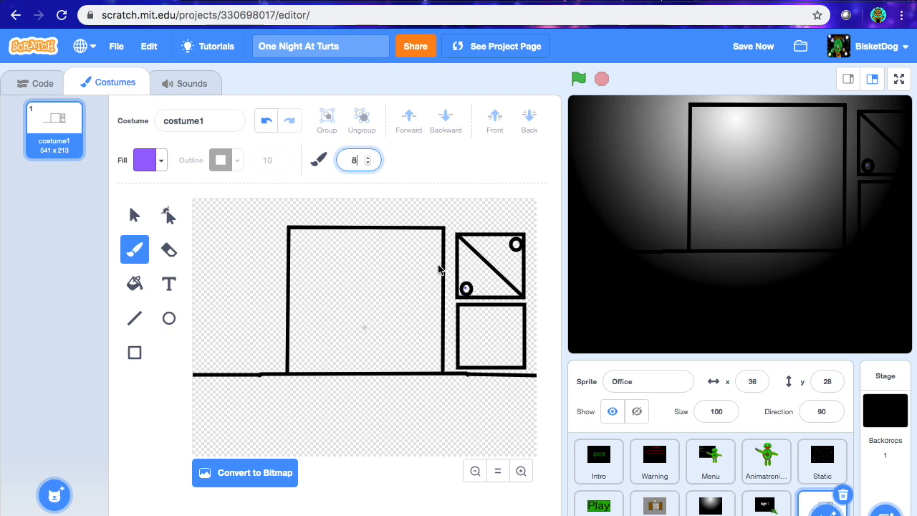
pyautogui.click(146, 160)
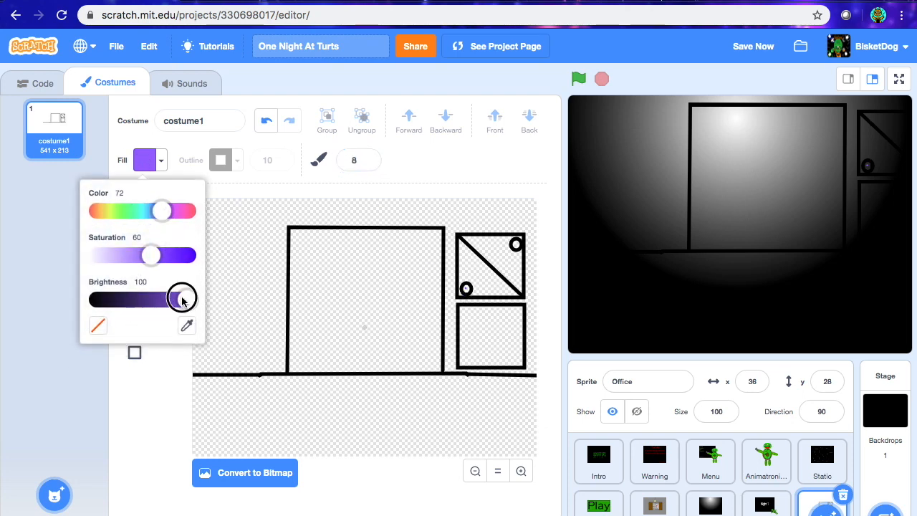
pyautogui.moveTo(182, 301); pyautogui.dragTo(92, 301)
pyautogui.click(153, 441)
pyautogui.click(466, 290)
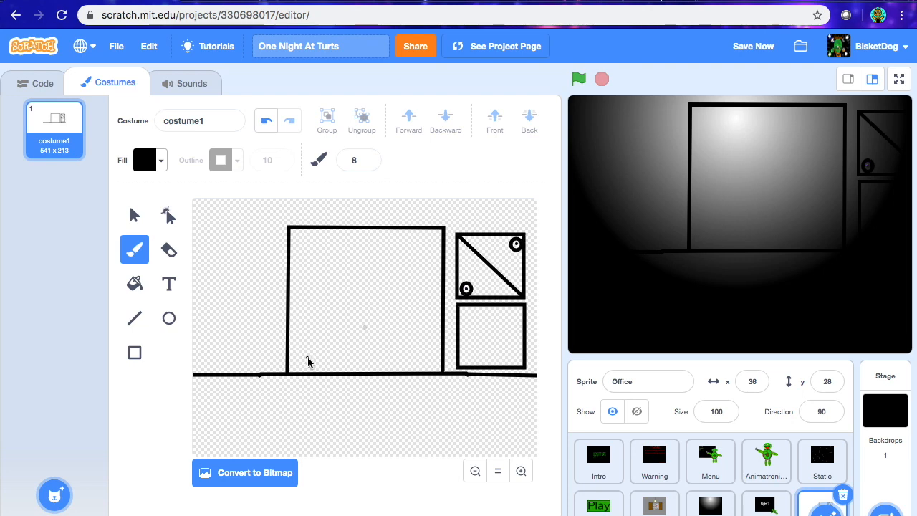
# Step: Draw a tall rectangle without fill left of the central frame, then stretch it upward and slightly to the right
pyautogui.click(135, 352)
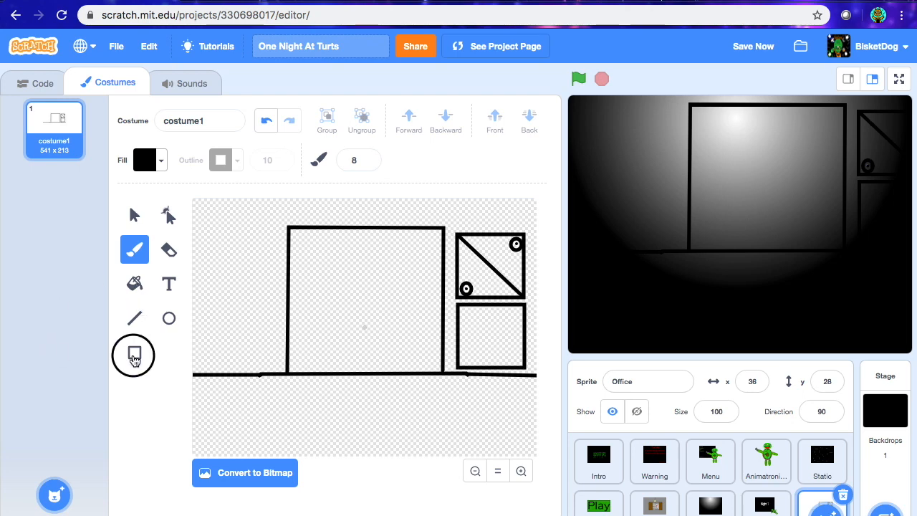
pyautogui.click(221, 160)
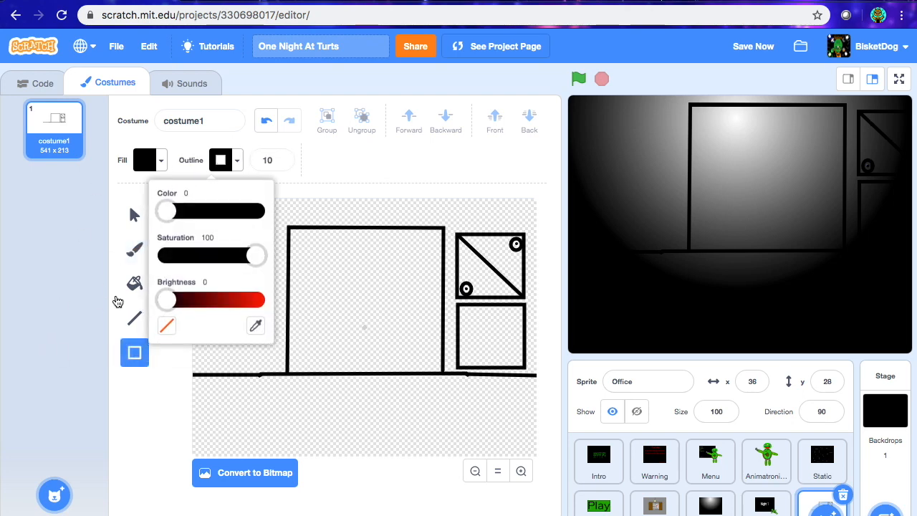
pyautogui.click(144, 161)
pyautogui.click(100, 326)
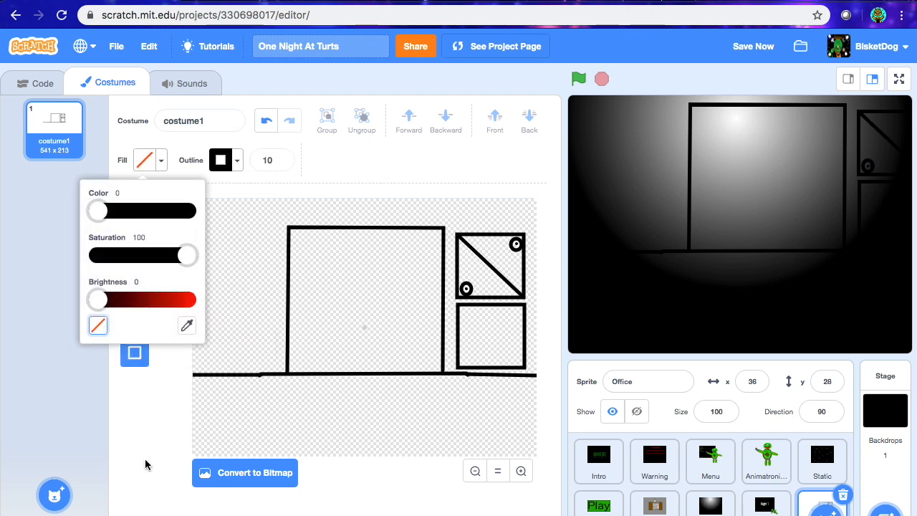
pyautogui.click(147, 463)
pyautogui.moveTo(201, 255); pyautogui.dragTo(268, 373)
pyautogui.moveTo(234, 253); pyautogui.dragTo(233, 235)
pyautogui.moveTo(267, 302); pyautogui.dragTo(273, 302)
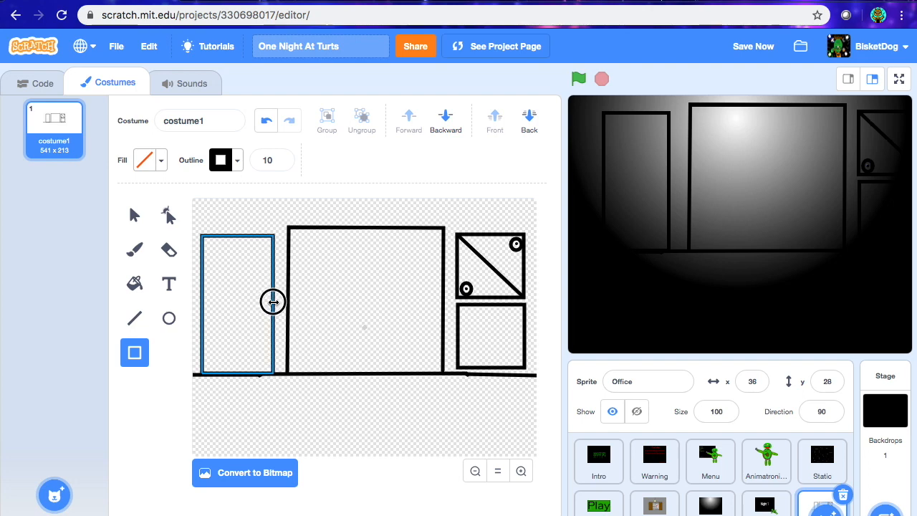
# Step: Draw a floor diagonal, a back floor line and a vertical wall corner inside the tall rectangle to make a doorway
pyautogui.click(134, 318)
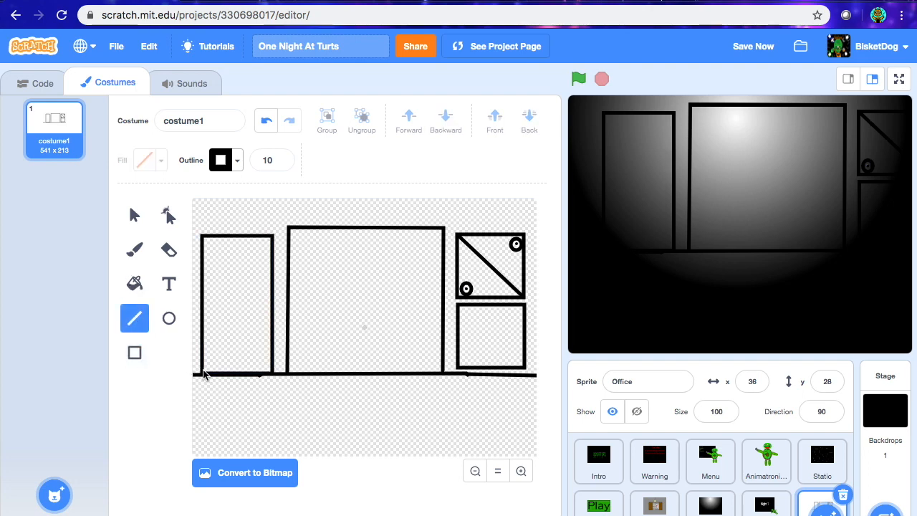
pyautogui.moveTo(203, 373)
pyautogui.mouseDown()
pyautogui.moveTo(224, 337)
pyautogui.moveTo(271, 338)
pyautogui.moveTo(224, 243)
pyautogui.mouseUp()
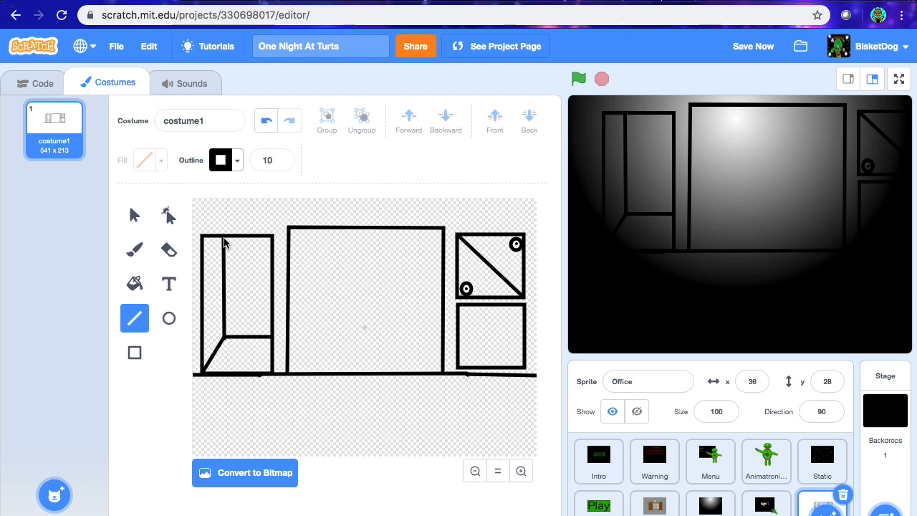
# Step: Draw an unfilled rectangle inside the upper part of the central frame and adjust its left and lower edges to enlarge it
pyautogui.click(133, 353)
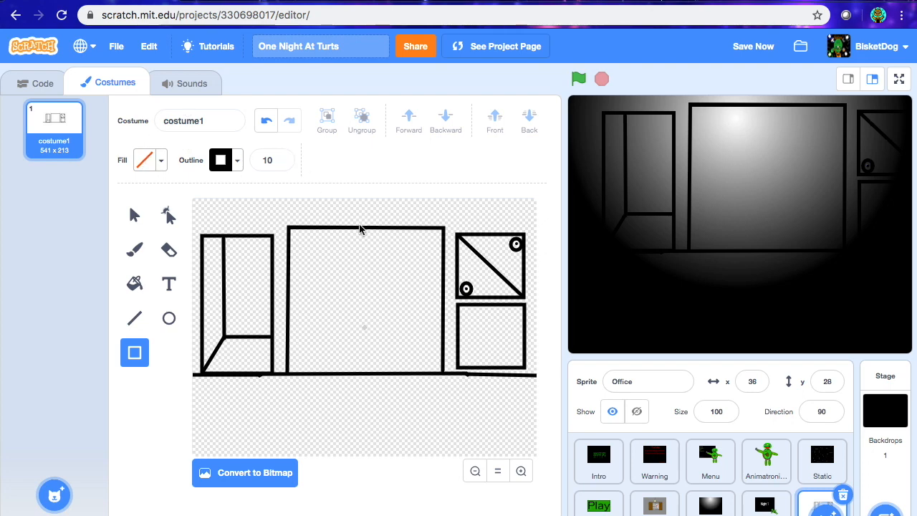
pyautogui.moveTo(318, 232); pyautogui.dragTo(424, 291)
pyautogui.moveTo(315, 258); pyautogui.dragTo(302, 260)
pyautogui.moveTo(303, 260); pyautogui.dragTo(305, 260)
pyautogui.moveTo(365, 292); pyautogui.dragTo(366, 304)
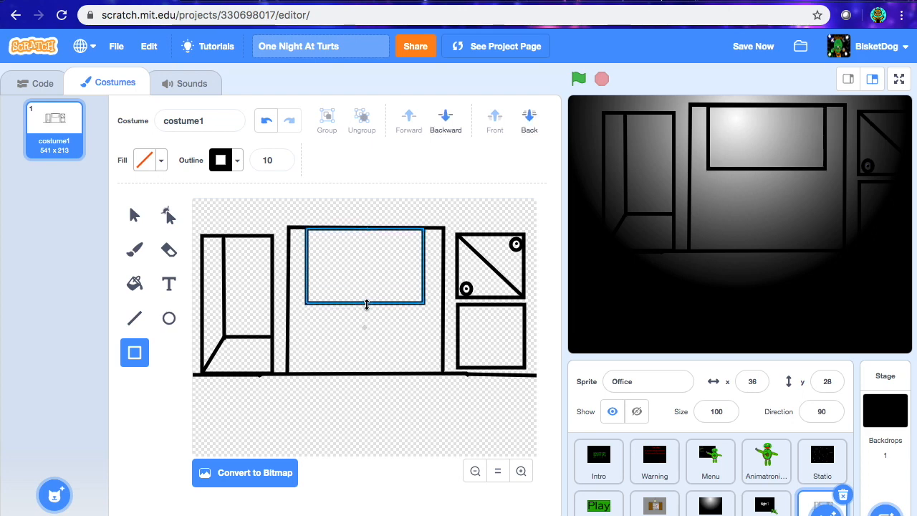
# Step: Save the project
pyautogui.click(135, 284)
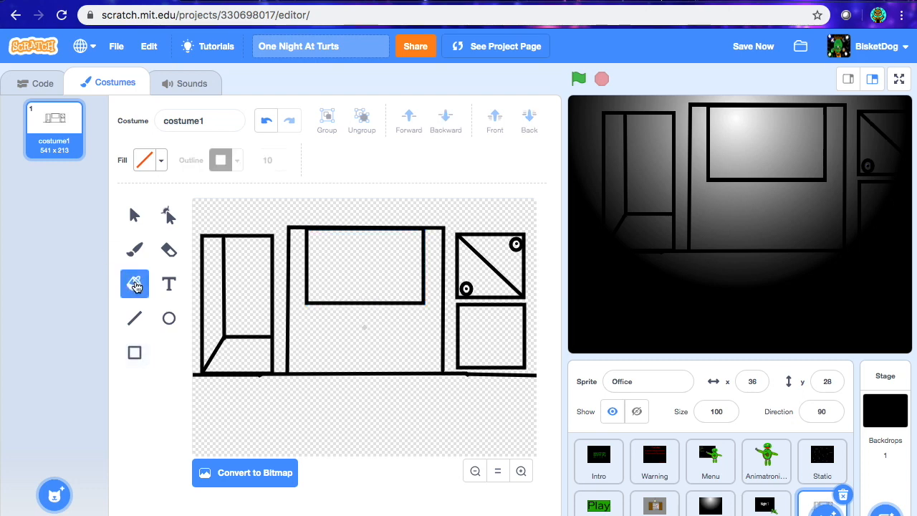
pyautogui.click(763, 46)
# Step: Draw a wide unfilled rectangle across the lower central frame as a desk front, stretching it upward and slightly past both frame sides
pyautogui.click(132, 353)
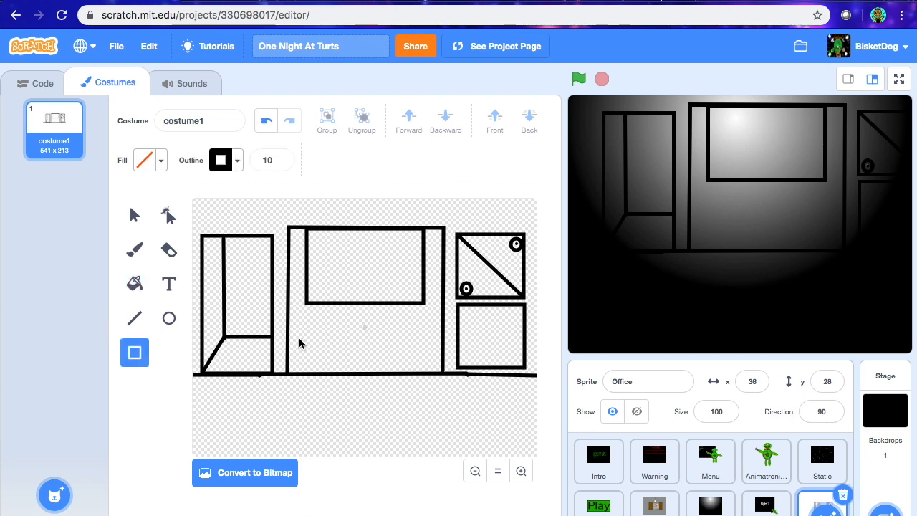
pyautogui.moveTo(290, 326); pyautogui.dragTo(442, 358)
pyautogui.moveTo(368, 328); pyautogui.dragTo(367, 315)
pyautogui.moveTo(289, 335); pyautogui.dragTo(287, 334)
pyautogui.moveTo(439, 345); pyautogui.dragTo(447, 335)
pyautogui.moveTo(286, 337); pyautogui.dragTo(285, 337)
# Step: Divide the desk front into two drawers with a vertical black line near its middle
pyautogui.click(141, 320)
pyautogui.click(134, 215)
pyautogui.click(285, 337)
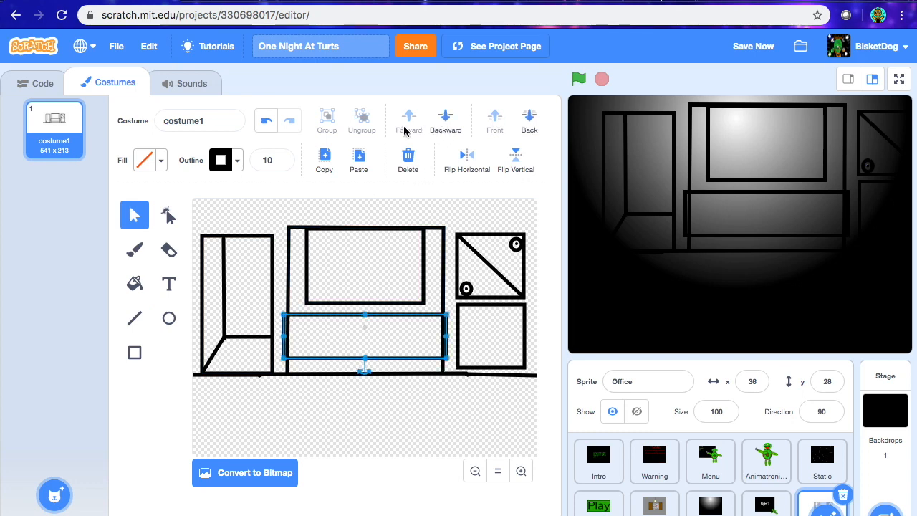
pyautogui.click(135, 319)
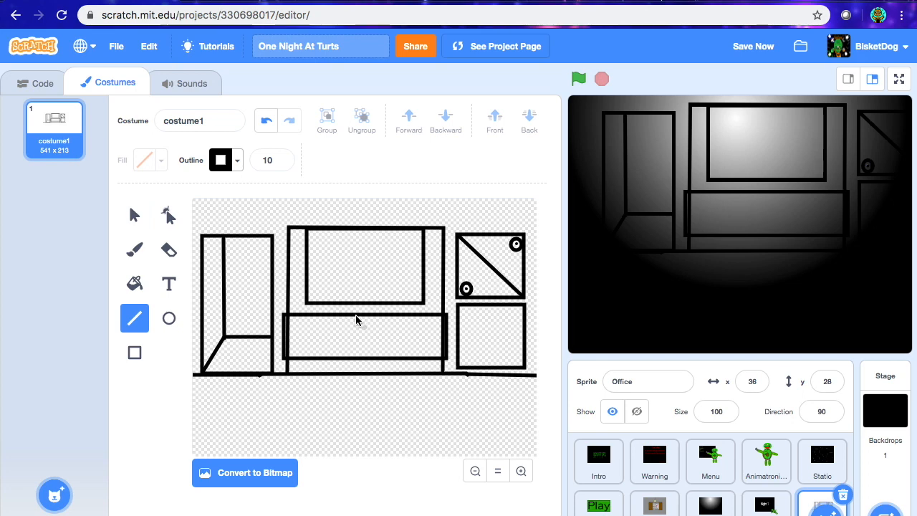
pyautogui.moveTo(356, 316); pyautogui.dragTo(357, 361)
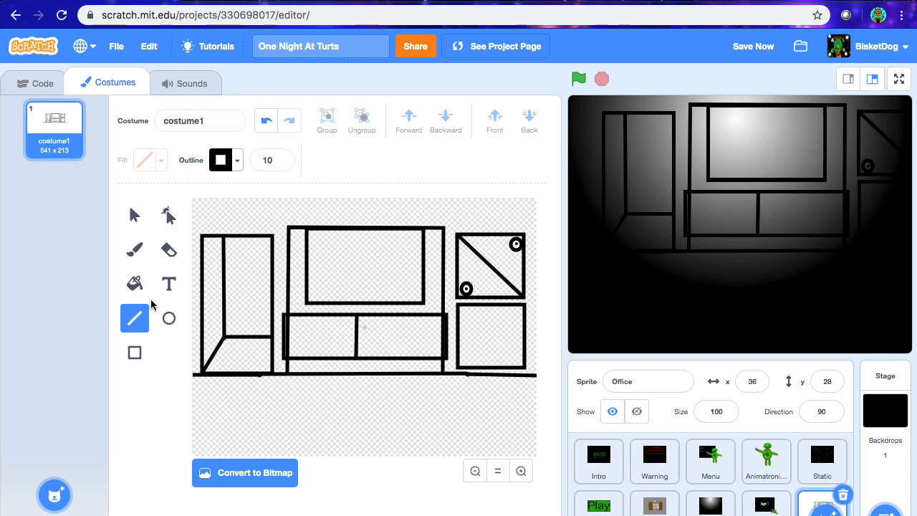
# Step: Paint a round knob in the middle of each desk drawer with a black brush of size 15
pyautogui.click(135, 249)
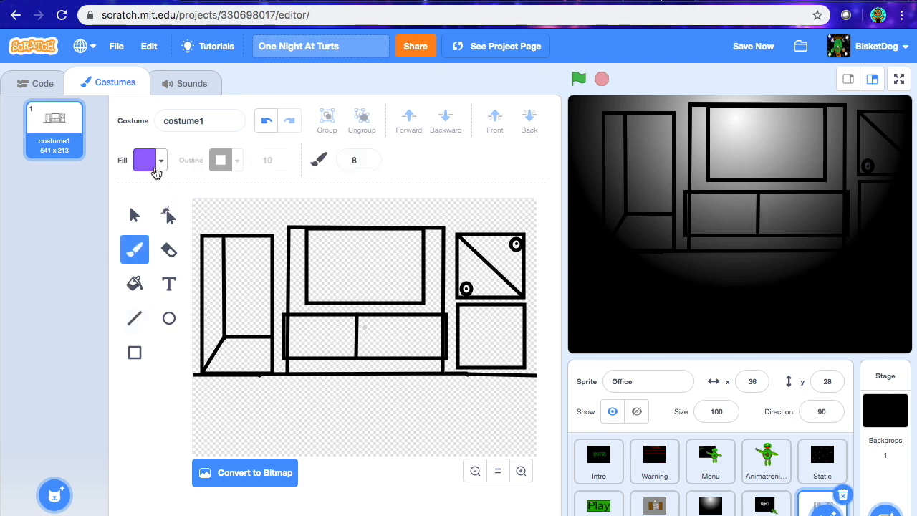
pyautogui.click(156, 173)
pyautogui.moveTo(188, 298); pyautogui.dragTo(2, 298)
pyautogui.click(134, 415)
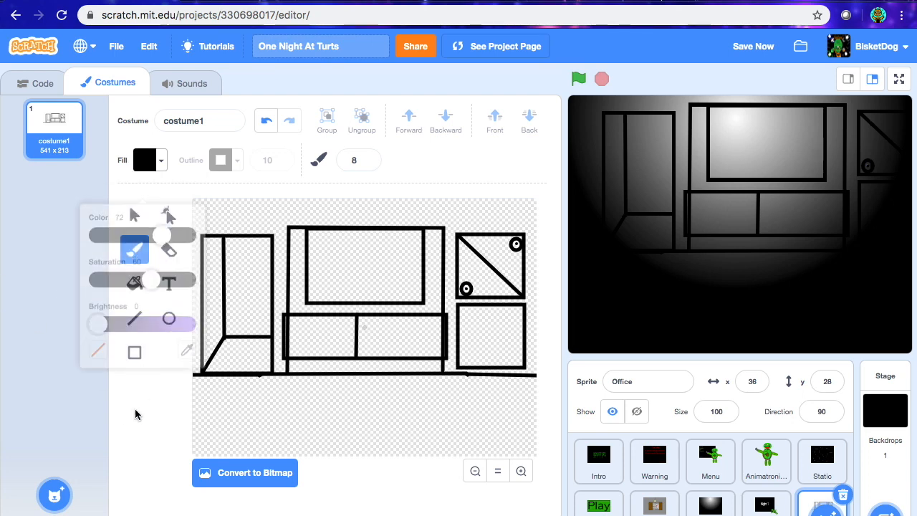
pyautogui.click(357, 162)
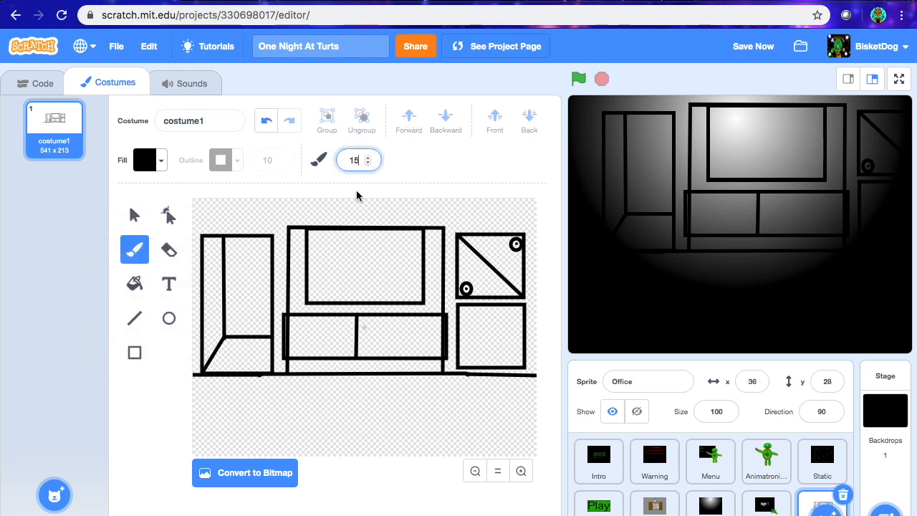
pyautogui.click(317, 338)
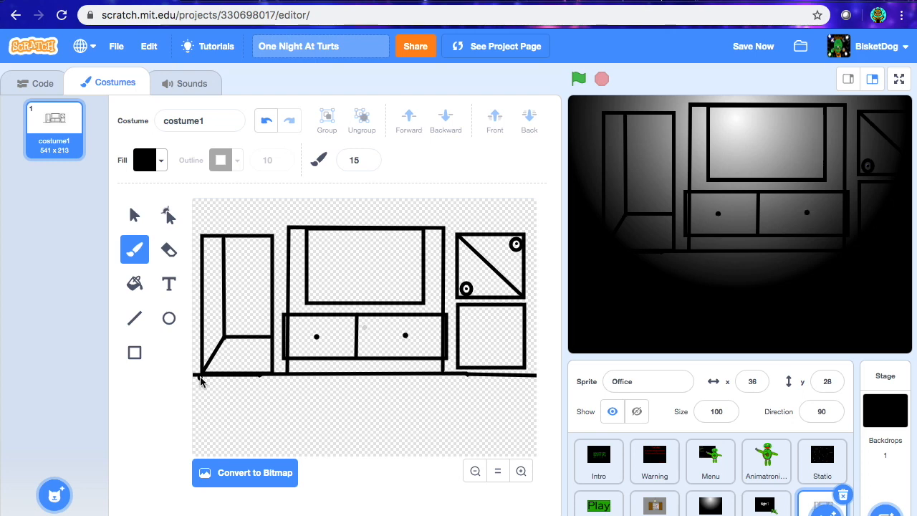
# Step: Draw a small upright rectangle without fill below the left end of the desk front as a leg
pyautogui.click(134, 352)
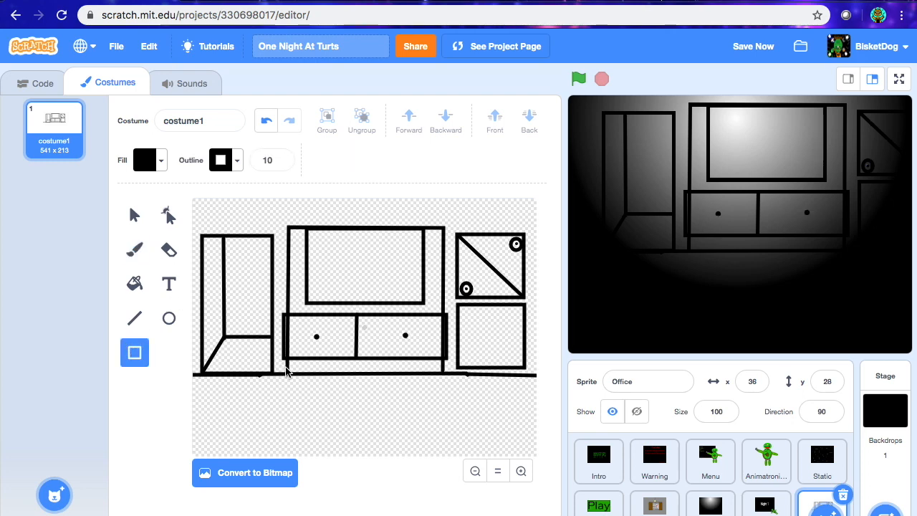
pyautogui.moveTo(283, 362); pyautogui.dragTo(311, 411)
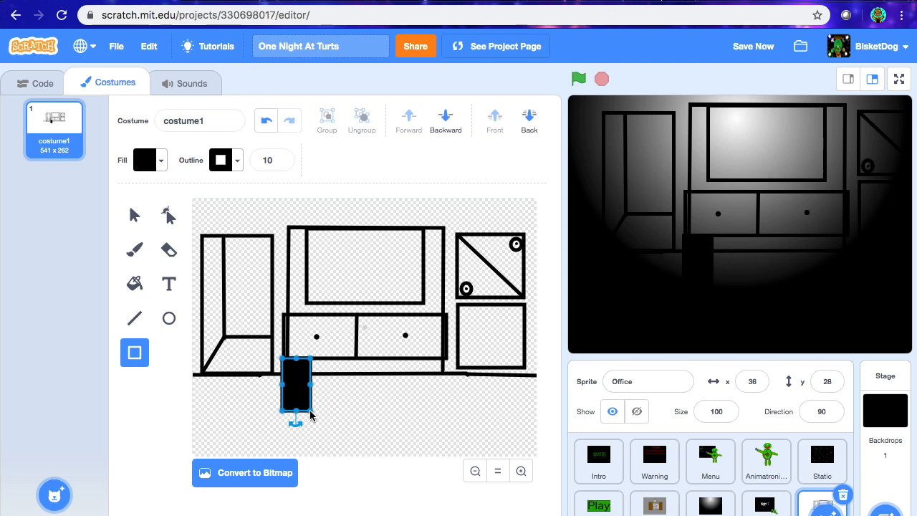
pyautogui.hotkey('ctrl', 'z')
pyautogui.click(138, 161)
pyautogui.click(96, 324)
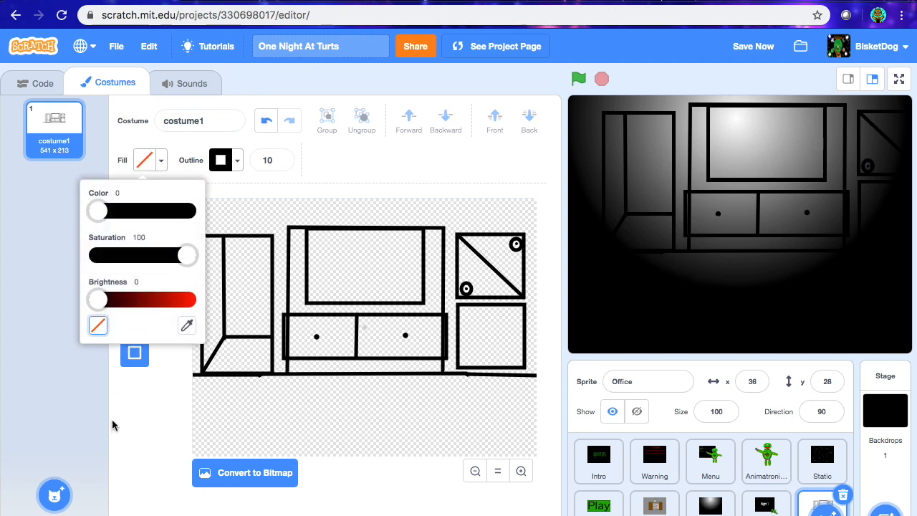
pyautogui.click(108, 391)
pyautogui.moveTo(283, 356); pyautogui.dragTo(308, 412)
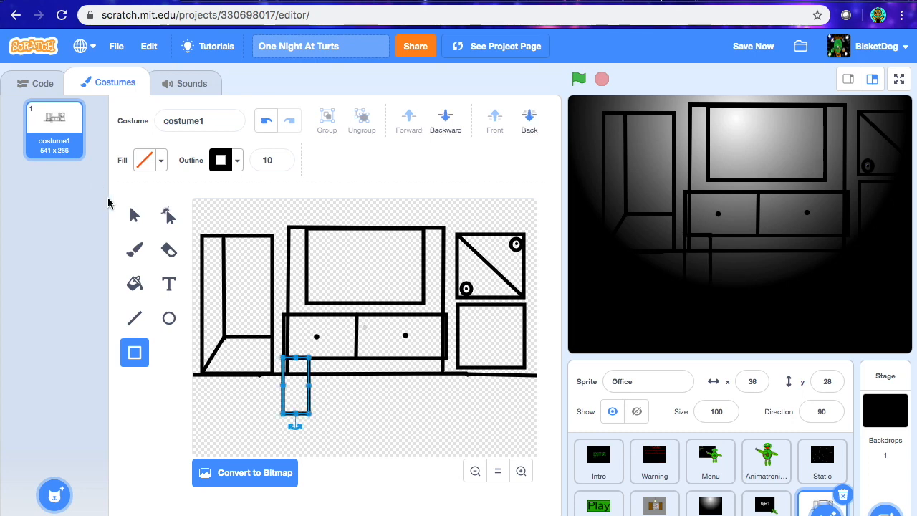
# Step: Duplicate the desk leg and place the copy under the right end of the desk front
pyautogui.click(134, 215)
pyautogui.click(326, 164)
pyautogui.click(358, 161)
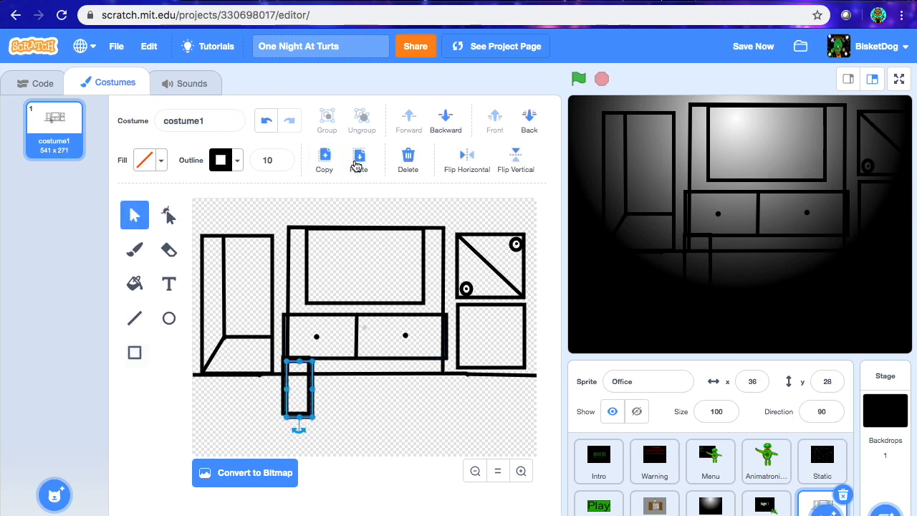
pyautogui.moveTo(313, 372); pyautogui.dragTo(447, 370)
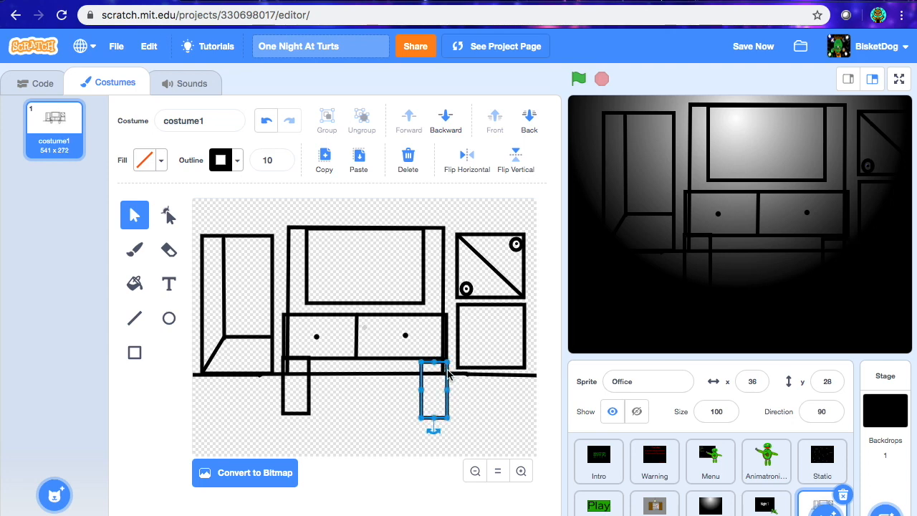
# Step: Fill the desk front and both legs with brown, using color 11, saturation 100 and brightness 54
pyautogui.click(135, 251)
pyautogui.click(135, 286)
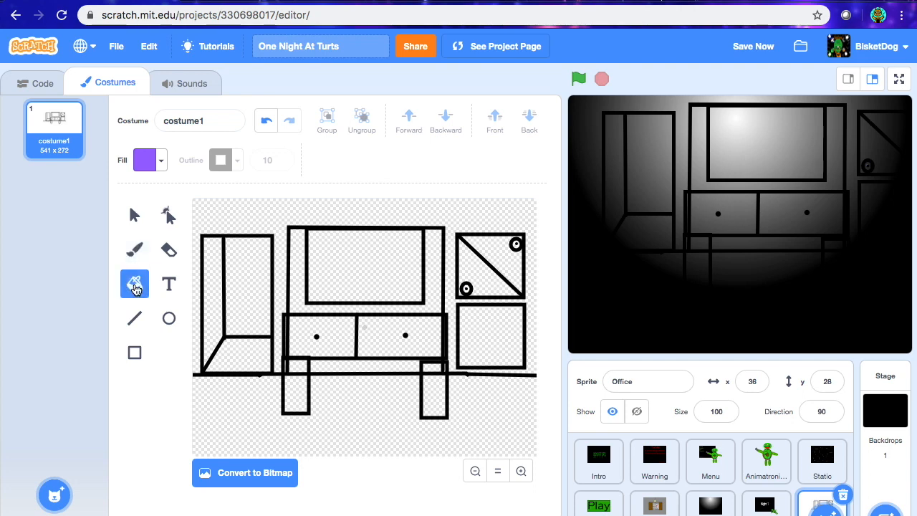
pyautogui.click(145, 160)
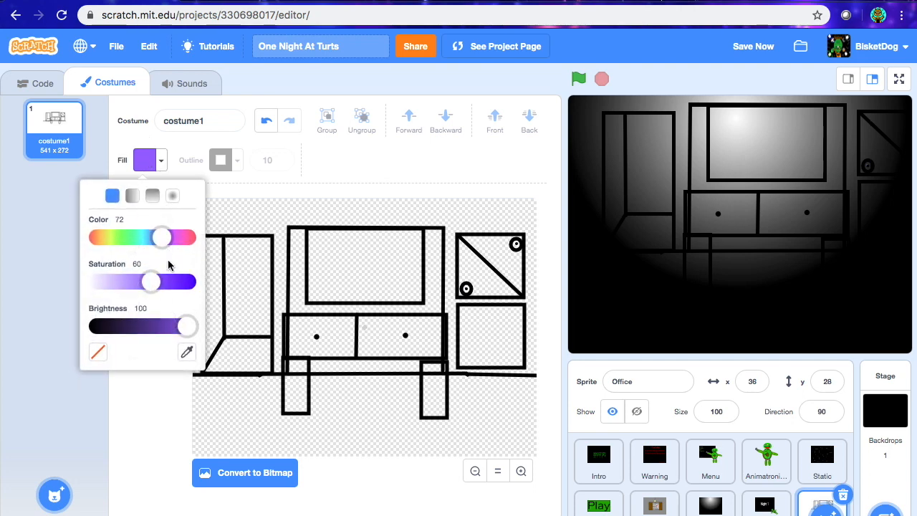
pyautogui.moveTo(152, 282); pyautogui.dragTo(190, 283)
pyautogui.moveTo(189, 328); pyautogui.dragTo(241, 324)
pyautogui.moveTo(144, 233); pyautogui.dragTo(107, 238)
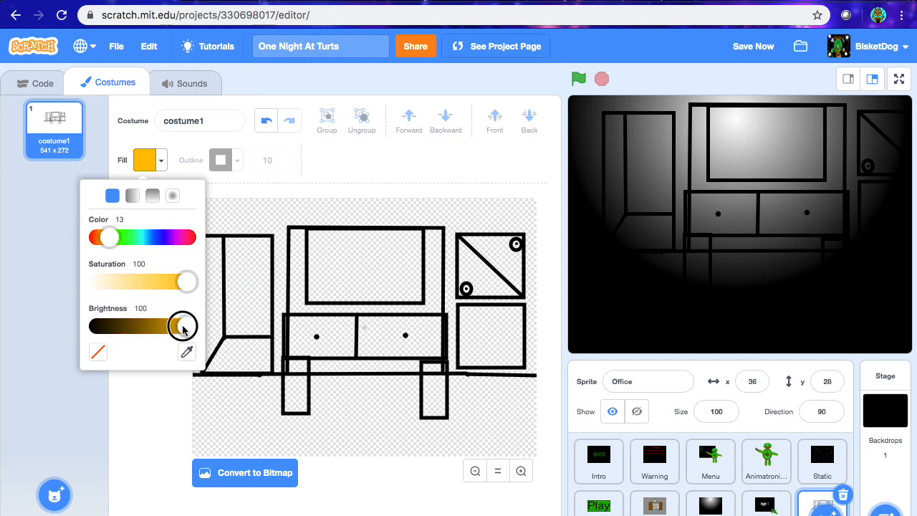
pyautogui.moveTo(186, 327)
pyautogui.mouseDown()
pyautogui.moveTo(140, 331)
pyautogui.moveTo(171, 327)
pyautogui.mouseUp()
pyautogui.moveTo(111, 246); pyautogui.dragTo(102, 250)
pyautogui.moveTo(171, 327); pyautogui.dragTo(145, 327)
pyautogui.click(143, 429)
pyautogui.click(349, 357)
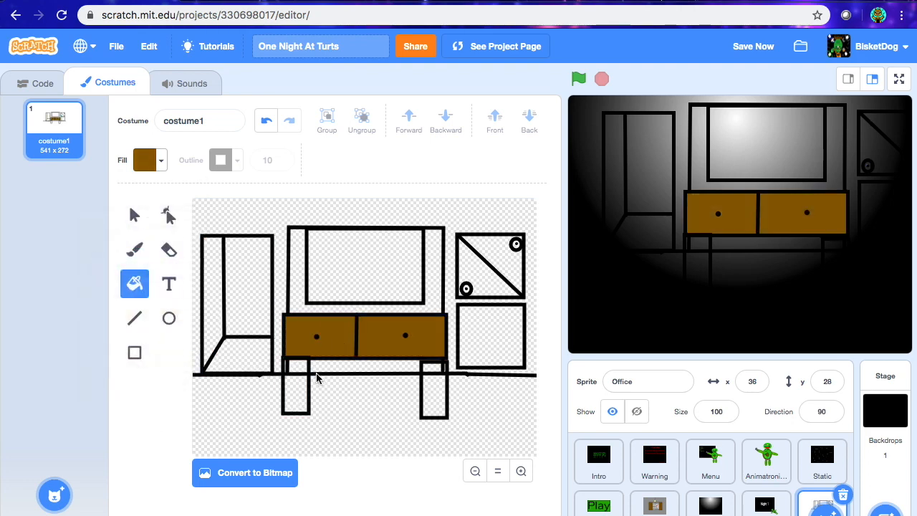
pyautogui.click(298, 383)
pyautogui.click(422, 393)
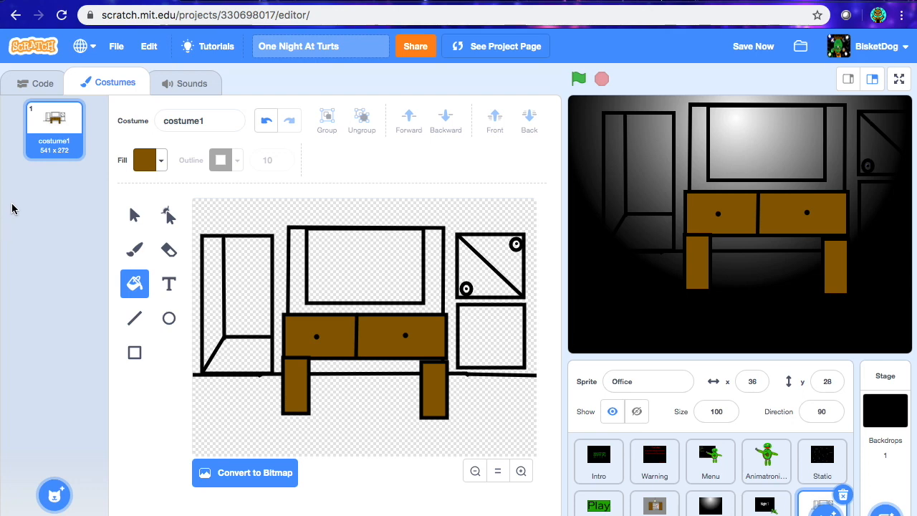
# Step: Draw a small upright rectangle without fill on the floor below the doorway, with a black outline of width 10
pyautogui.click(127, 254)
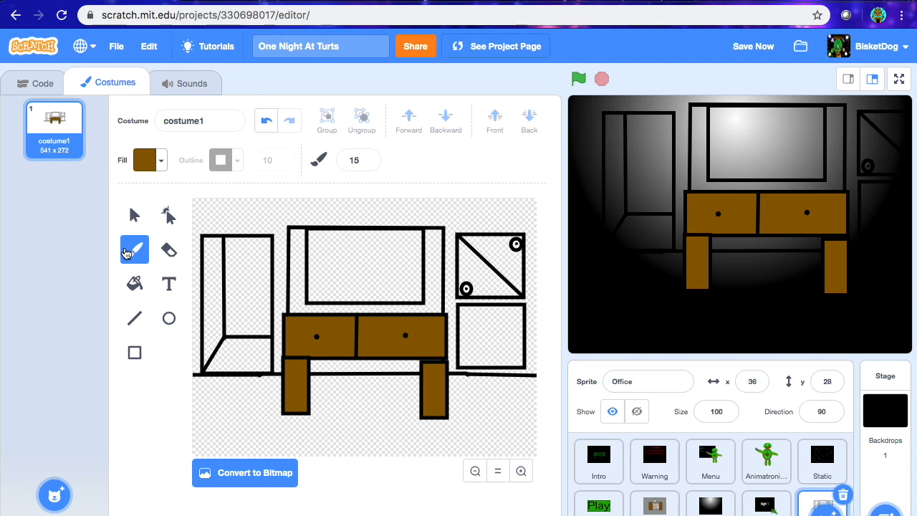
pyautogui.click(136, 352)
pyautogui.click(144, 165)
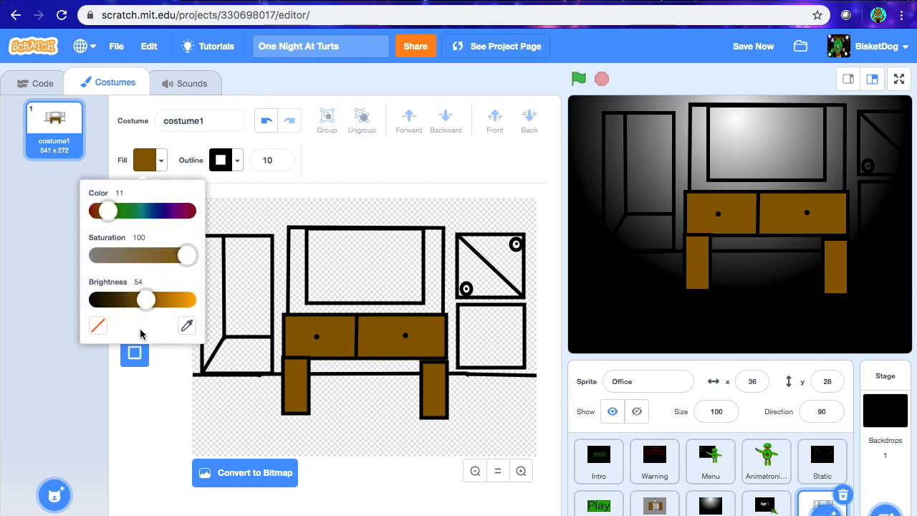
pyautogui.click(98, 326)
pyautogui.click(140, 452)
pyautogui.moveTo(205, 394); pyautogui.dragTo(232, 439)
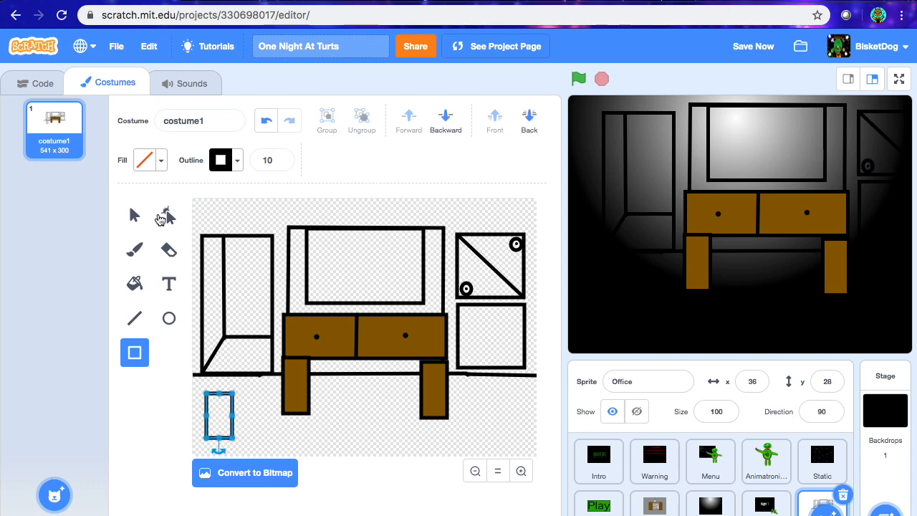
# Step: Reshape the small floor rectangle by adding a point in its top edge's middle and pulling it down into a curved dip
pyautogui.click(160, 217)
pyautogui.click(521, 471)
pyautogui.click(521, 471)
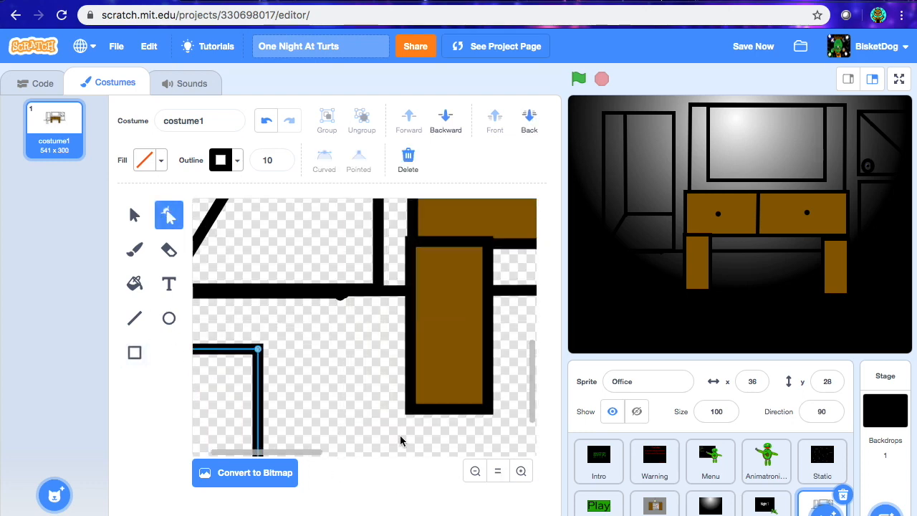
pyautogui.scroll(-2, 400, 435)
pyautogui.hscroll(-1, 400, 435)
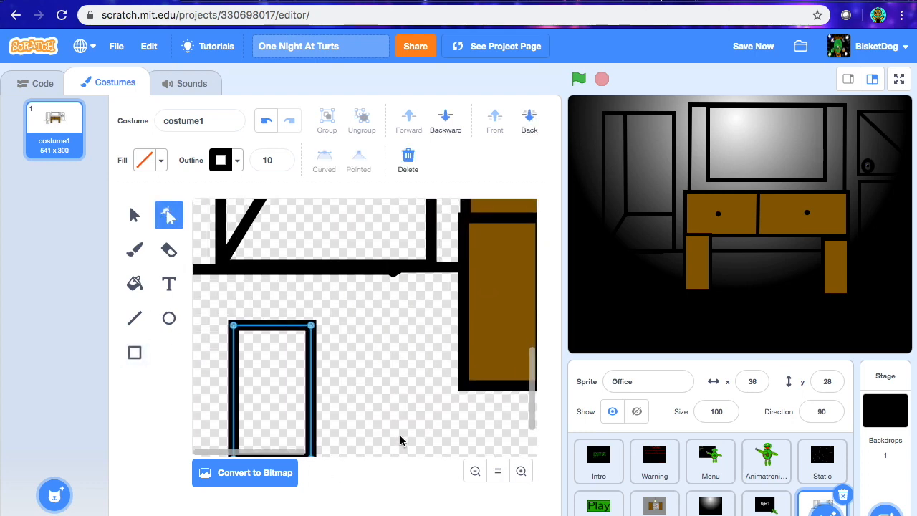
pyautogui.click(271, 328)
pyautogui.click(272, 334)
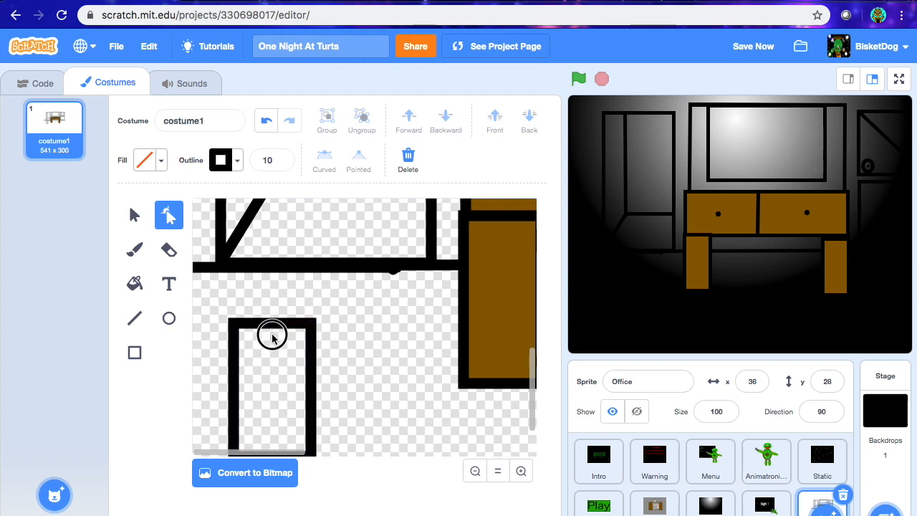
pyautogui.click(265, 326)
pyautogui.moveTo(270, 324); pyautogui.dragTo(271, 343)
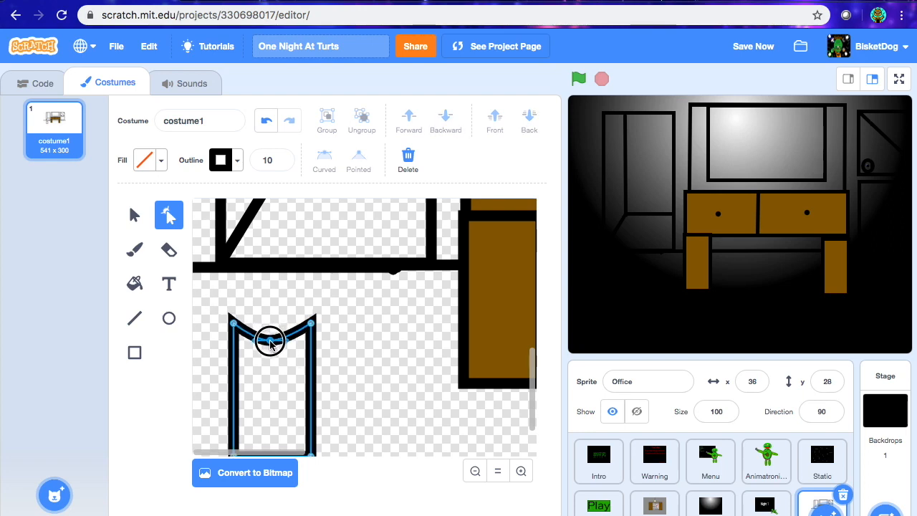
# Step: Draw three parallel diagonal black lines of width 6 across the inside of the curved-top floor shape
pyautogui.click(135, 249)
pyautogui.scroll(-3, 262, 332)
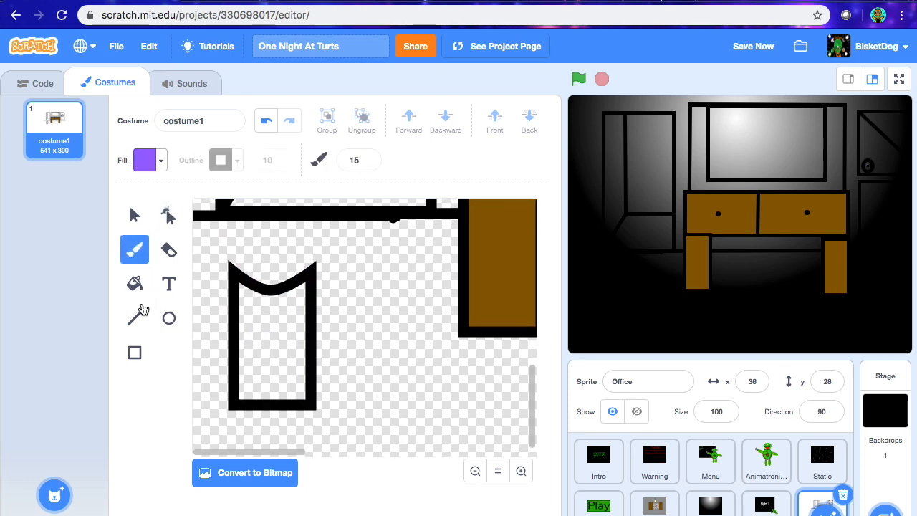
pyautogui.click(135, 317)
pyautogui.doubleClick(269, 160)
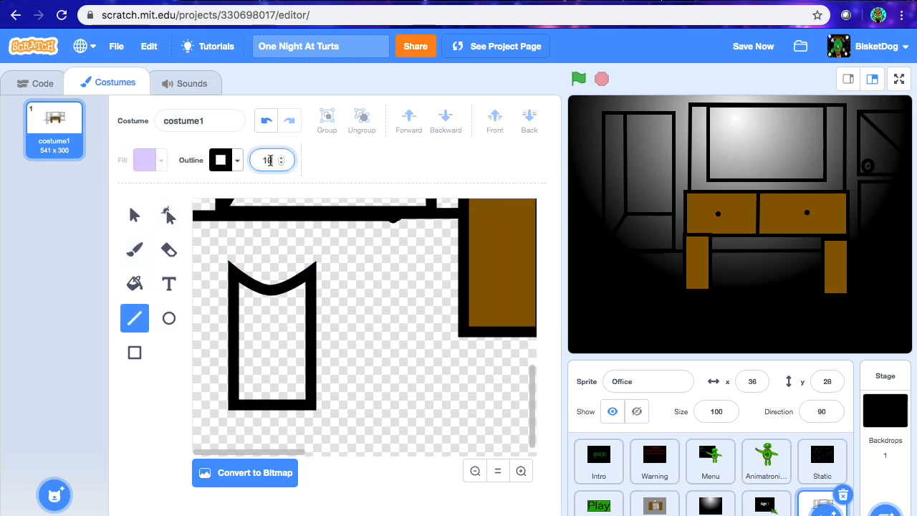
pyautogui.press('BackSpace')
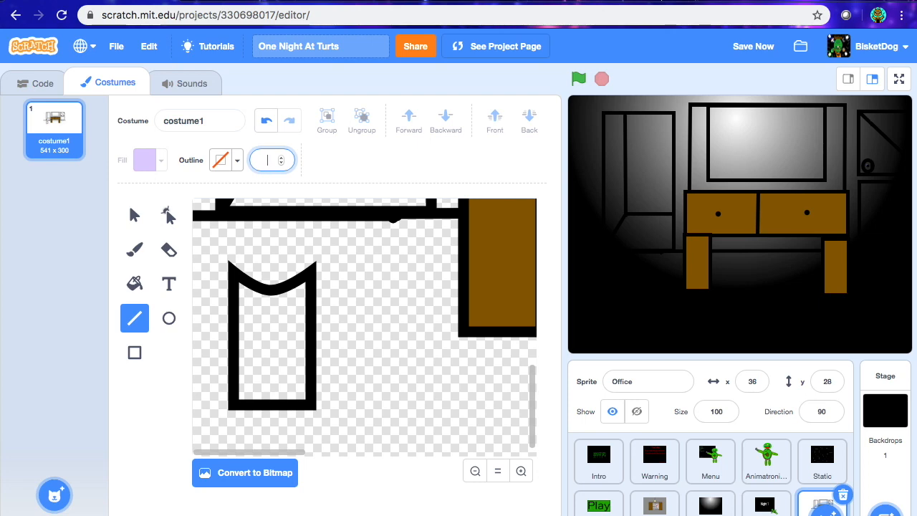
pyautogui.write('6')
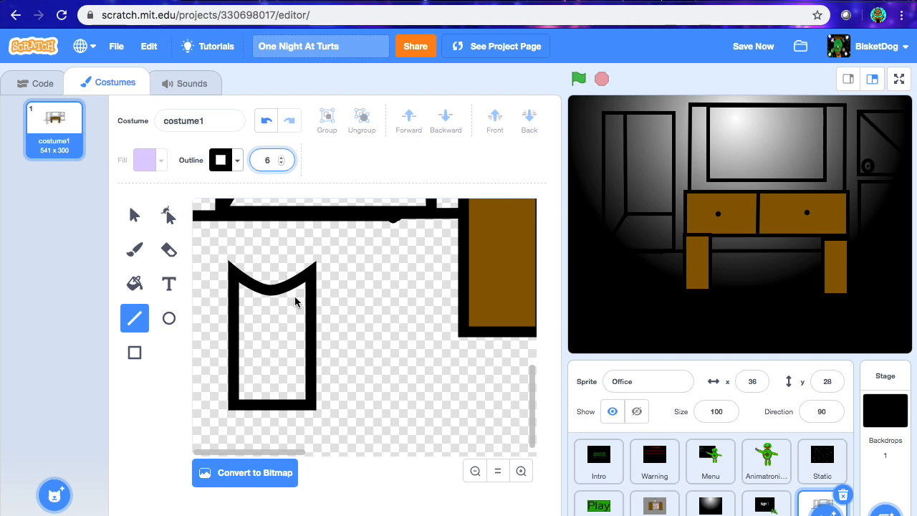
pyautogui.moveTo(306, 303); pyautogui.dragTo(239, 335)
pyautogui.moveTo(306, 337); pyautogui.dragTo(237, 378)
pyautogui.moveTo(307, 370); pyautogui.dragTo(257, 403)
# Step: Fill the curved-top cup shape on the floor with red, using color 0, saturation 99 and brightness 100
pyautogui.click(475, 471)
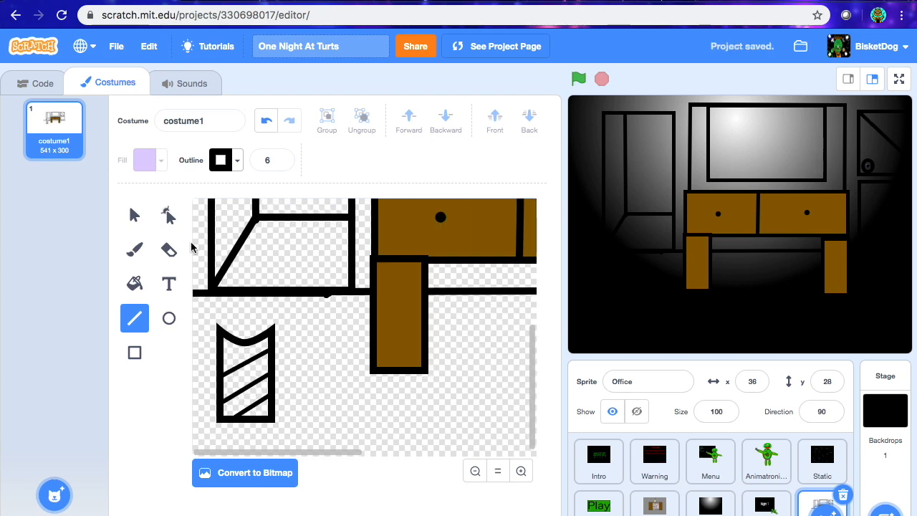
pyautogui.click(132, 218)
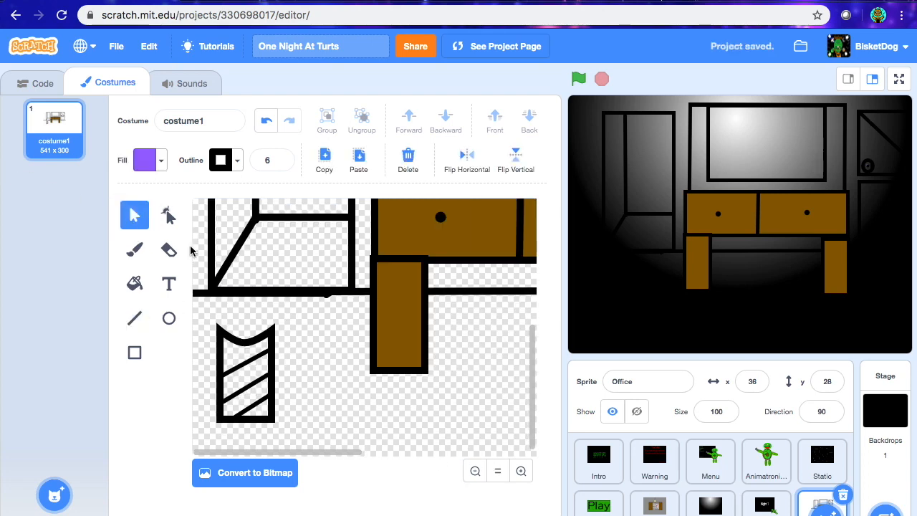
pyautogui.click(133, 289)
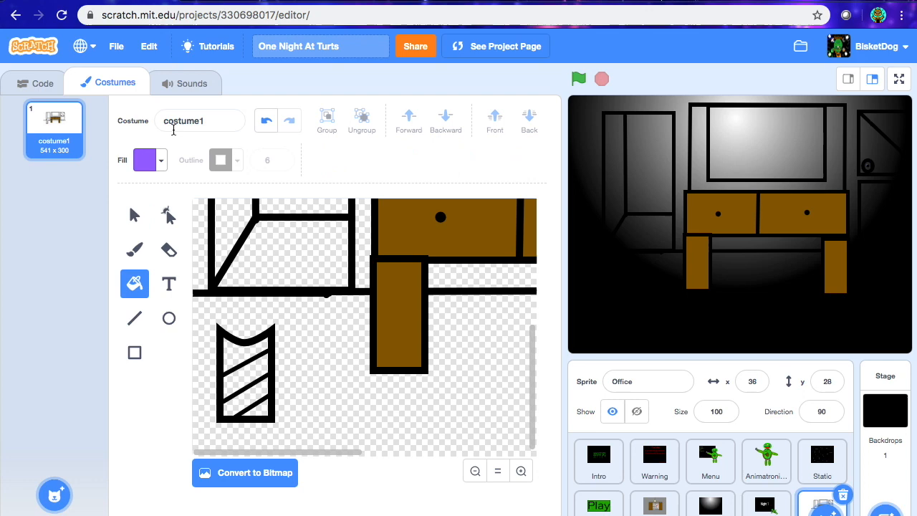
pyautogui.click(146, 165)
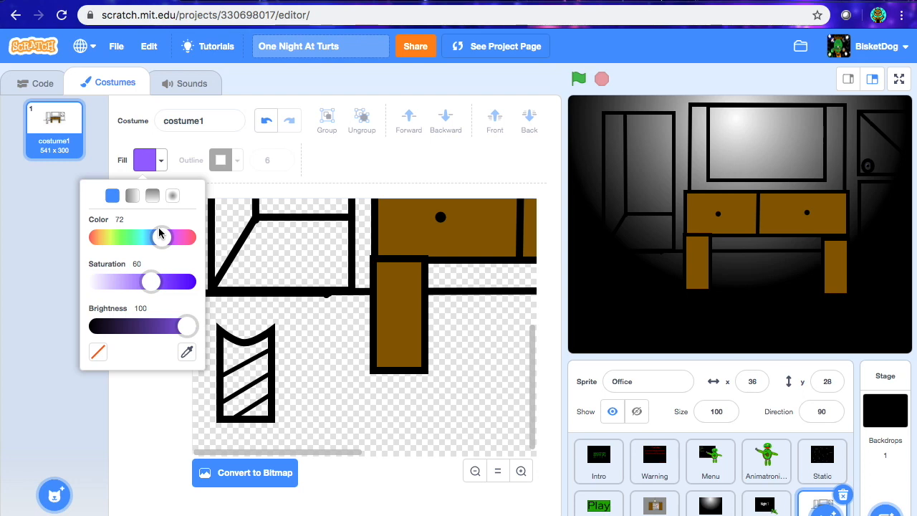
pyautogui.moveTo(160, 233); pyautogui.dragTo(75, 246)
pyautogui.moveTo(149, 283); pyautogui.dragTo(195, 284)
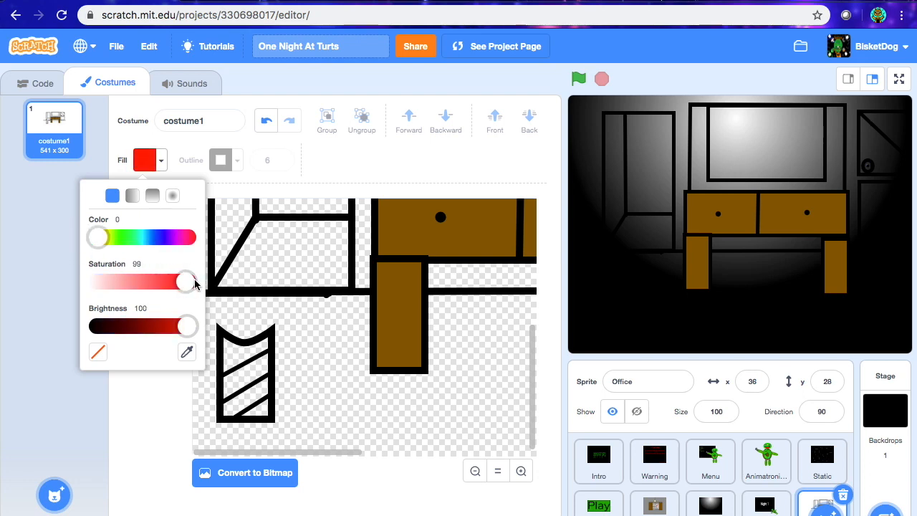
pyautogui.click(127, 444)
pyautogui.click(231, 358)
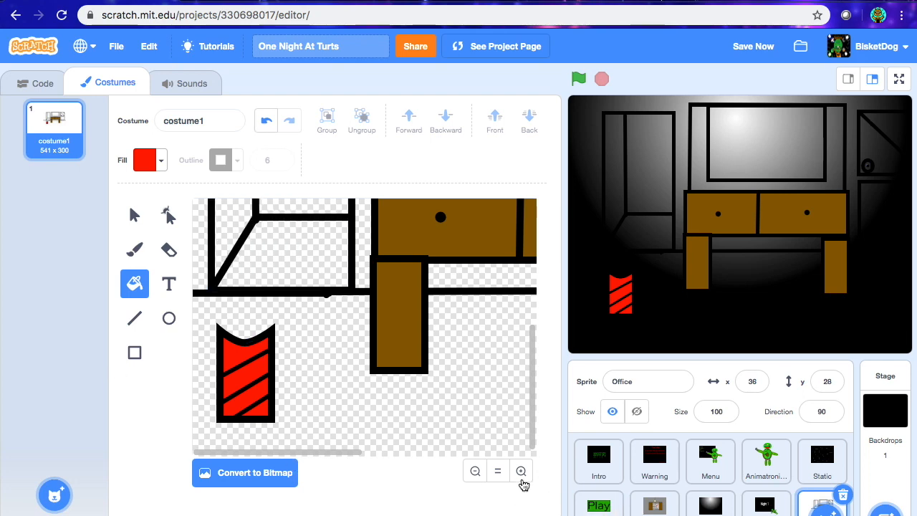
# Step: Add the text "Slushy" over the red cup in cyan, using color 51, saturation 100 and brightness 100
pyautogui.click(521, 480)
pyautogui.hscroll(-3, 276, 340)
pyautogui.scroll(-3, 276, 340)
pyautogui.click(169, 284)
pyautogui.click(144, 160)
pyautogui.moveTo(186, 300); pyautogui.dragTo(98, 300)
pyautogui.click(120, 409)
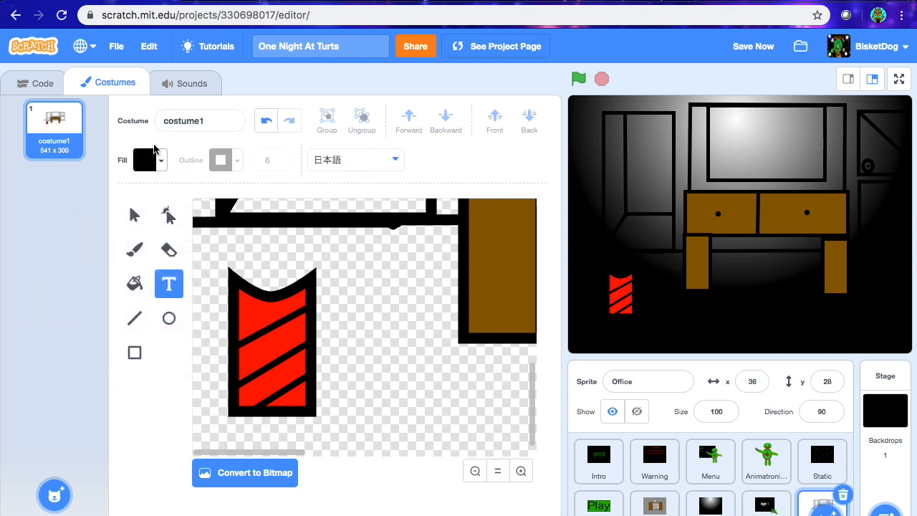
pyautogui.click(147, 159)
pyautogui.moveTo(98, 299); pyautogui.dragTo(265, 293)
pyautogui.moveTo(103, 217); pyautogui.dragTo(143, 212)
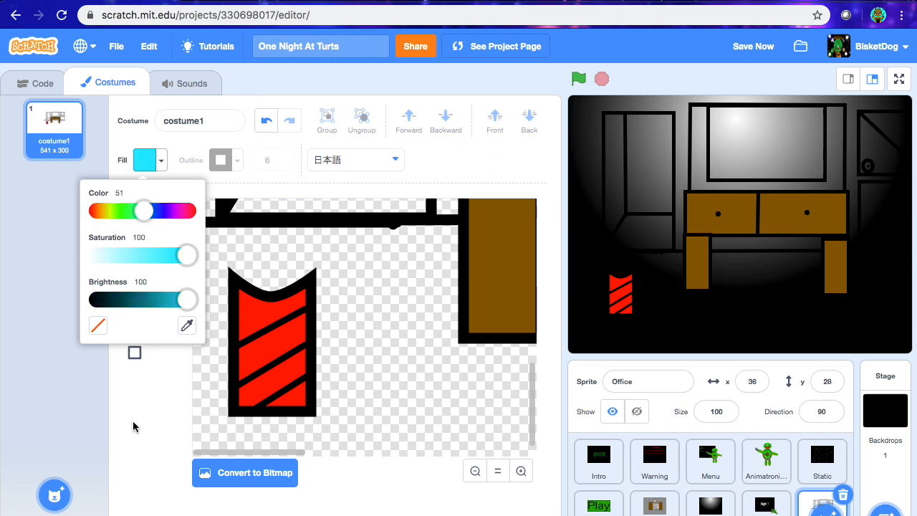
pyautogui.click(133, 427)
pyautogui.click(246, 360)
pyautogui.write('Slushy')
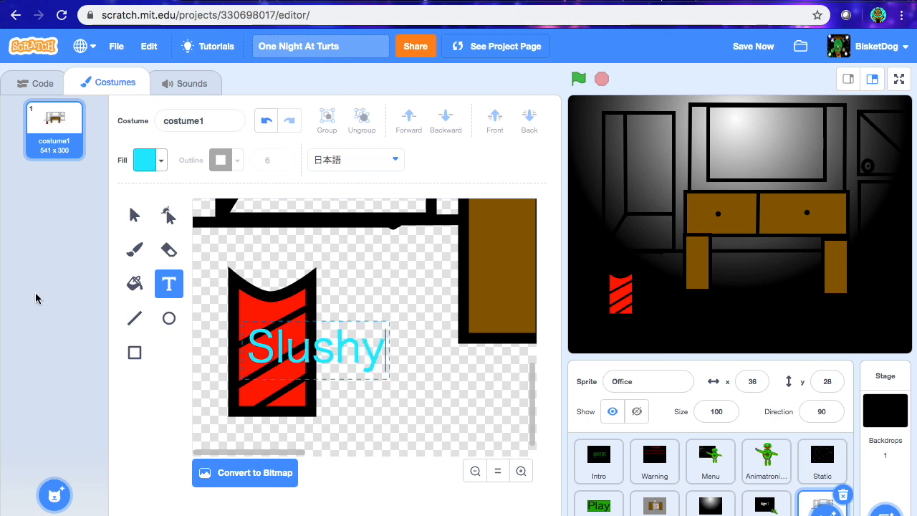
# Step: Shrink the "Slushy" text, tilt it parallel to the diagonal stripes, and center it inside the cup
pyautogui.click(170, 288)
pyautogui.moveTo(385, 349); pyautogui.dragTo(296, 358)
pyautogui.moveTo(272, 326); pyautogui.dragTo(271, 340)
pyautogui.moveTo(271, 389)
pyautogui.mouseDown()
pyautogui.moveTo(300, 380)
pyautogui.moveTo(287, 372)
pyautogui.moveTo(256, 389)
pyautogui.mouseUp()
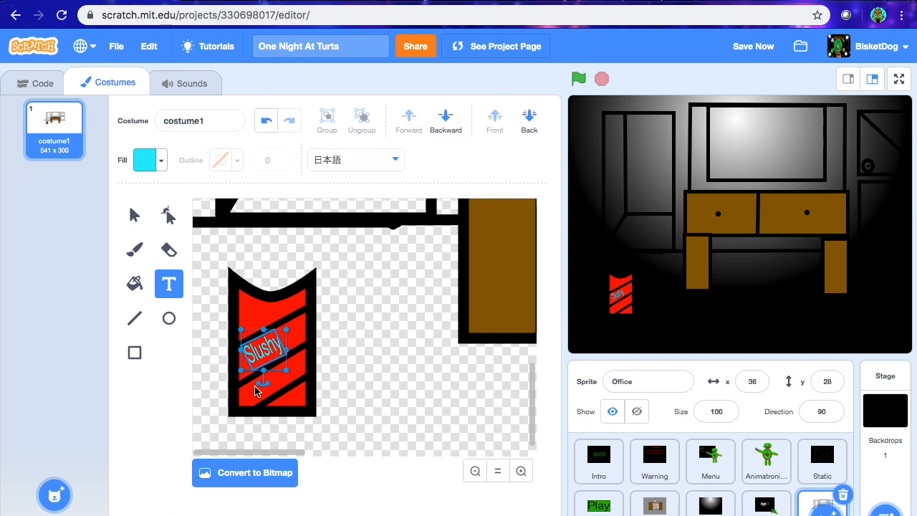
pyautogui.moveTo(263, 348); pyautogui.dragTo(269, 347)
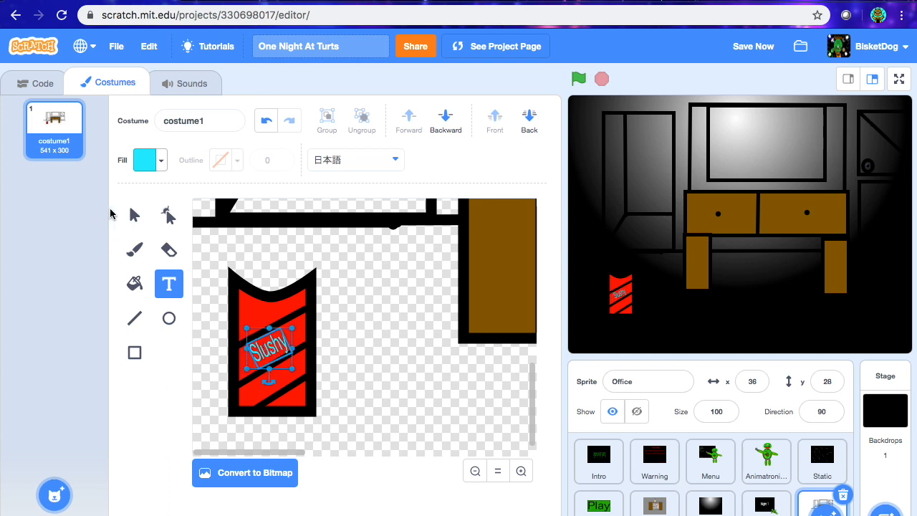
# Step: Group the red cup shape, its diagonal lines and the "Slushy" text into one object
pyautogui.click(136, 214)
pyautogui.click(134, 252)
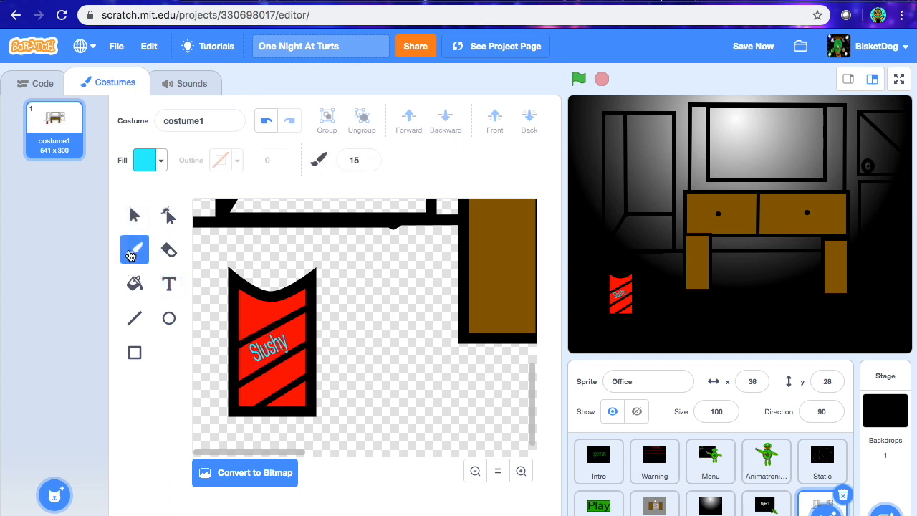
pyautogui.click(135, 214)
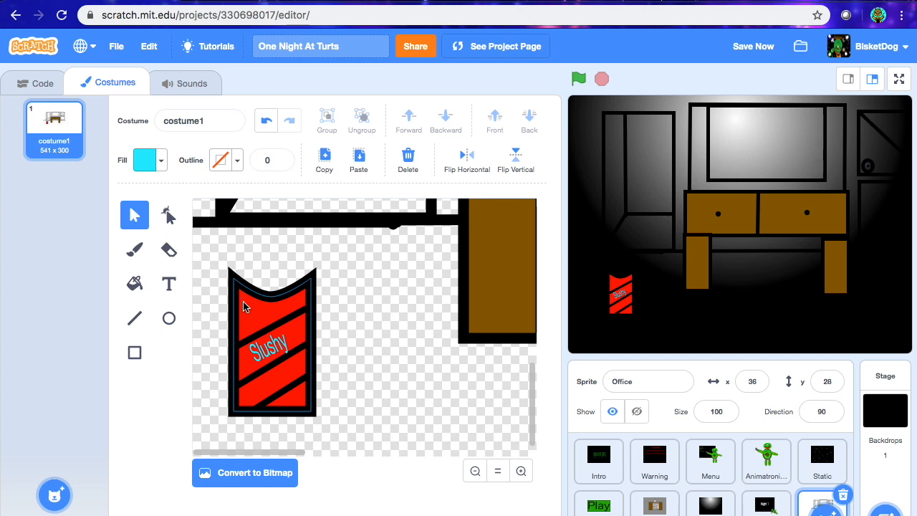
pyautogui.click(264, 310)
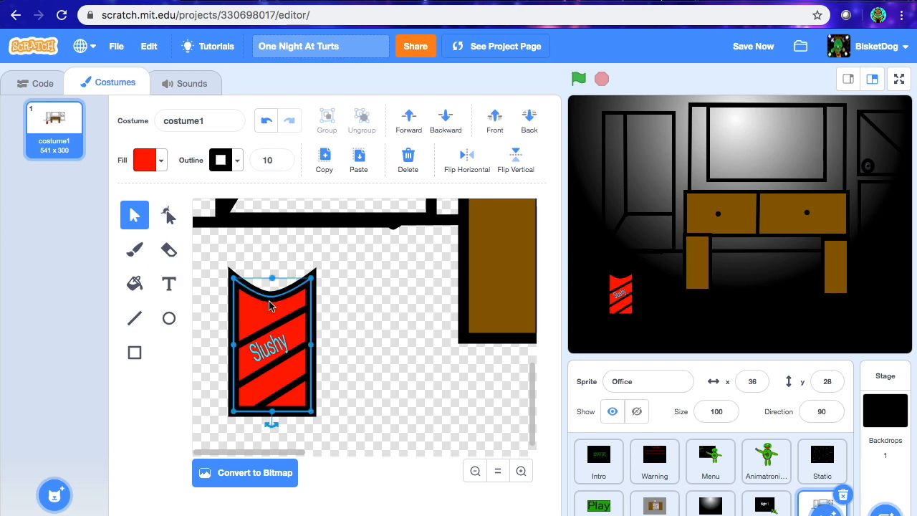
pyautogui.keyDown('shift'); pyautogui.click(274, 335); pyautogui.keyUp('shift')
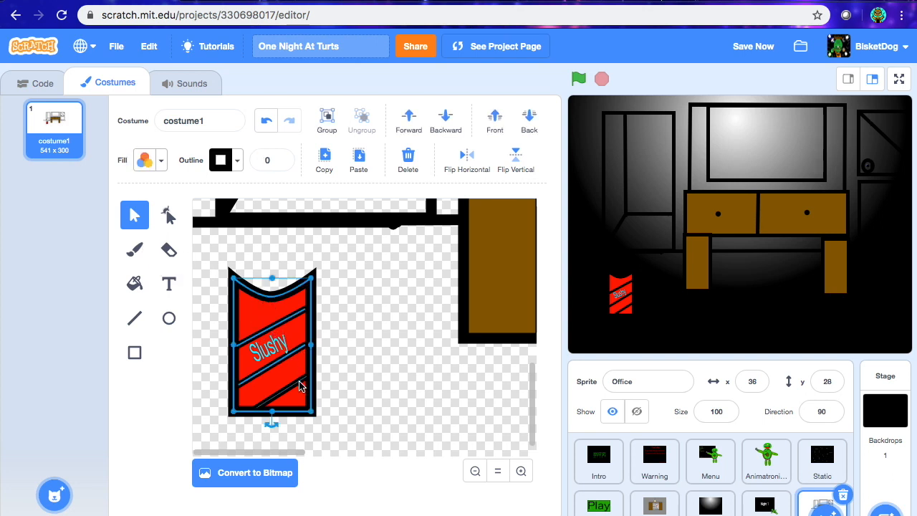
pyautogui.keyDown('shift'); pyautogui.click(270, 351); pyautogui.keyUp('shift')
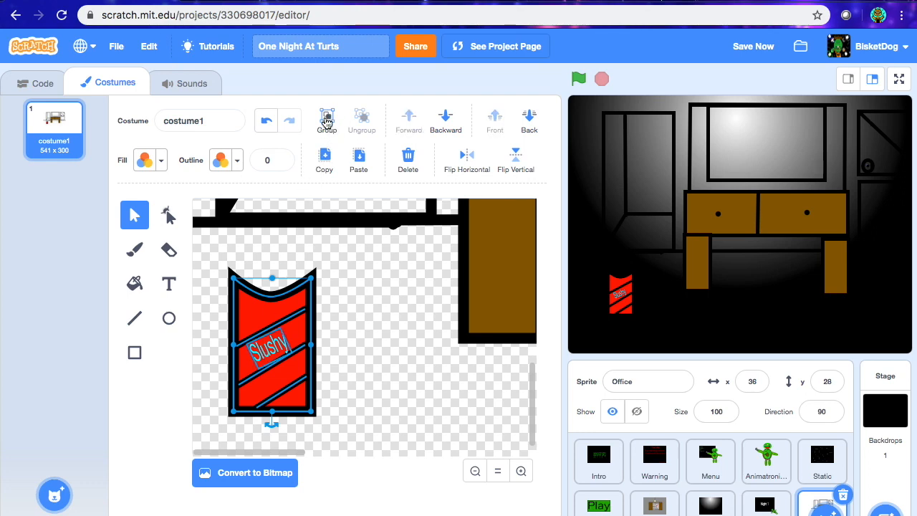
pyautogui.click(326, 122)
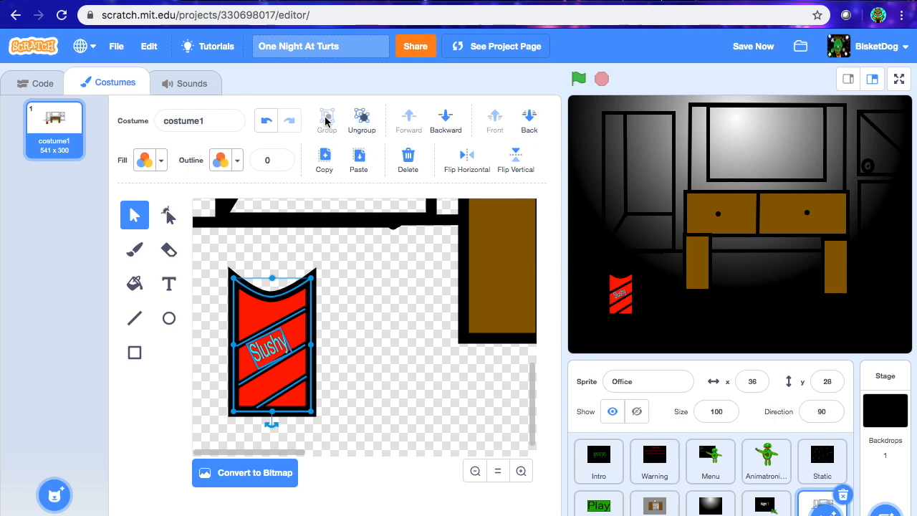
# Step: Move the grouped Slushy cup from the floor onto the right end of the desktop
pyautogui.moveTo(246, 335); pyautogui.dragTo(344, 293)
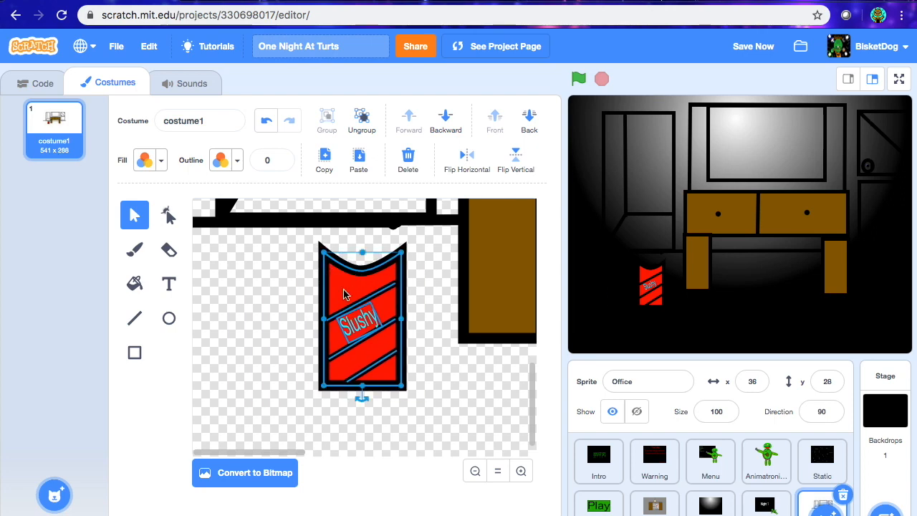
pyautogui.click(476, 470)
pyautogui.click(476, 470)
pyautogui.click(243, 400)
pyautogui.moveTo(244, 400); pyautogui.dragTo(437, 309)
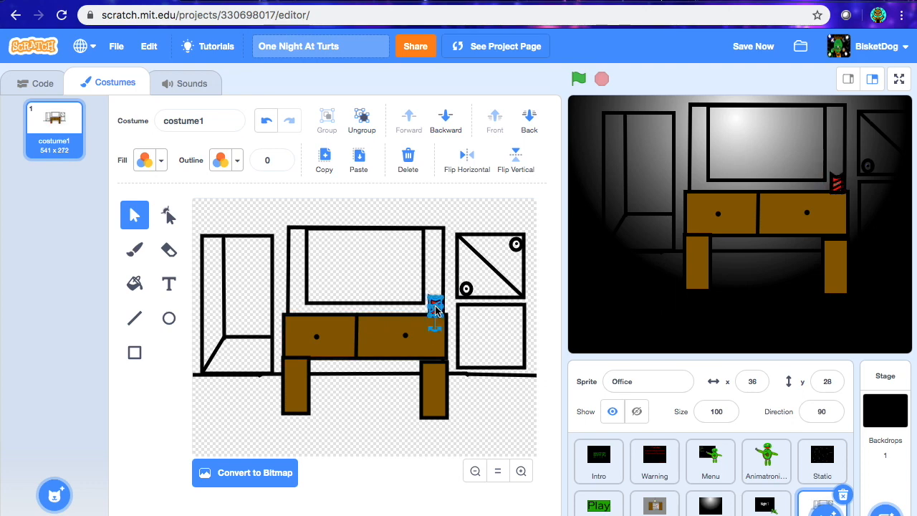
# Step: Draw a bent straw from the cup's top with two gray lines of width 5, using saturation 0 and brightness 43
pyautogui.click(135, 319)
pyautogui.click(520, 473)
pyautogui.click(521, 473)
pyautogui.click(520, 473)
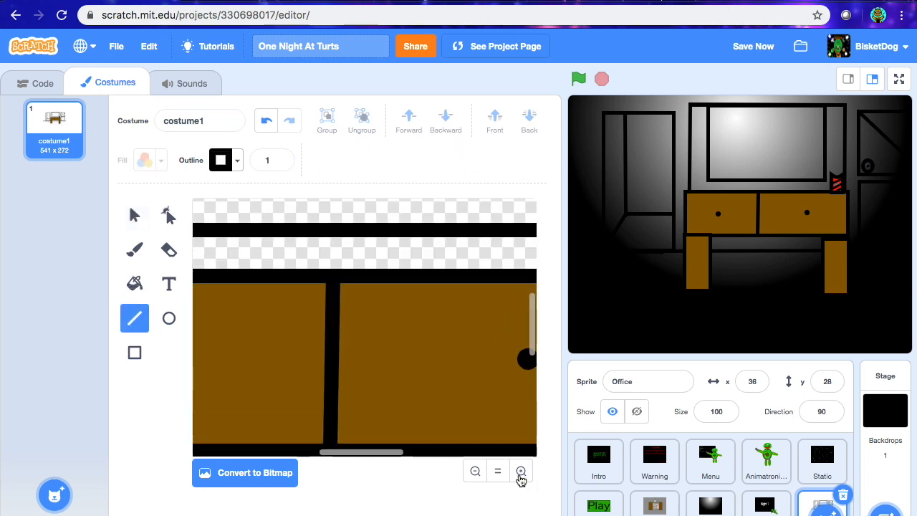
pyautogui.hscroll(5, 318, 395)
pyautogui.scroll(2, 318, 395)
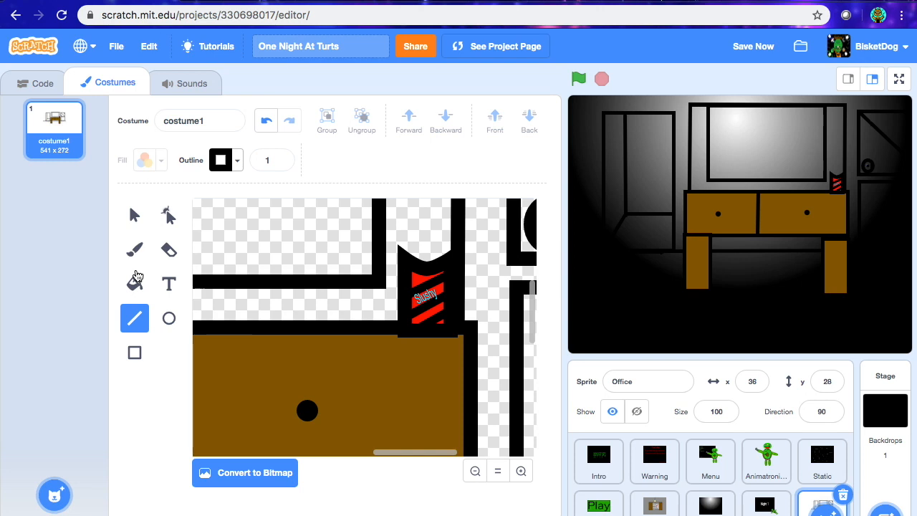
pyautogui.click(220, 160)
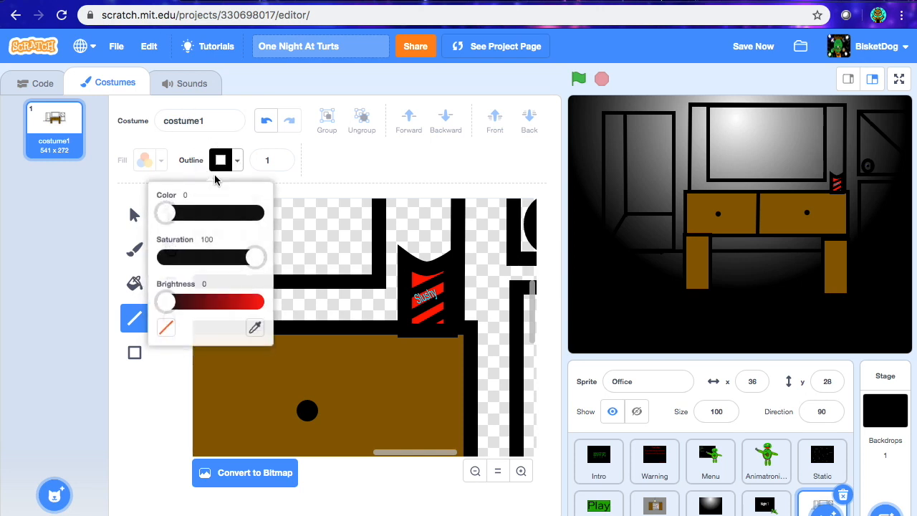
pyautogui.click(267, 160)
pyautogui.press('BackSpace')
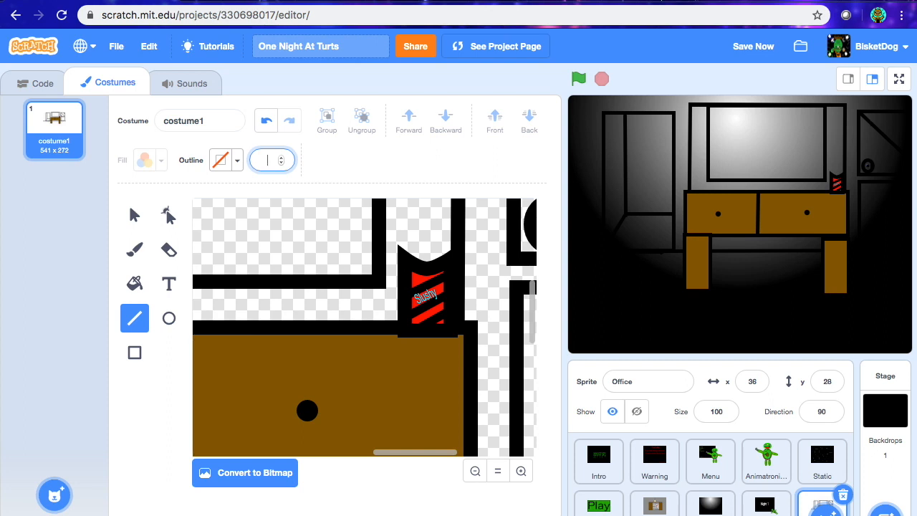
pyautogui.write('5')
pyautogui.press('BackSpace')
pyautogui.write('5')
pyautogui.click(219, 162)
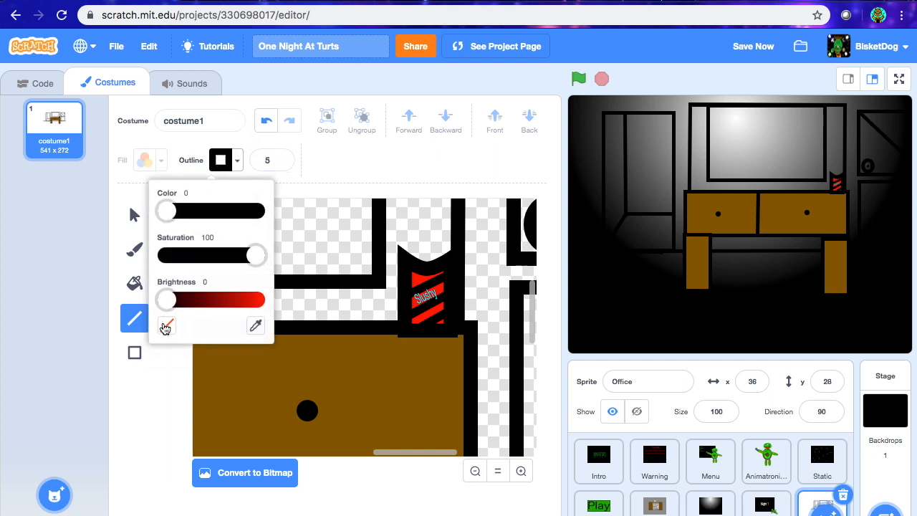
pyautogui.moveTo(172, 295); pyautogui.dragTo(267, 296)
pyautogui.moveTo(250, 253); pyautogui.dragTo(147, 262)
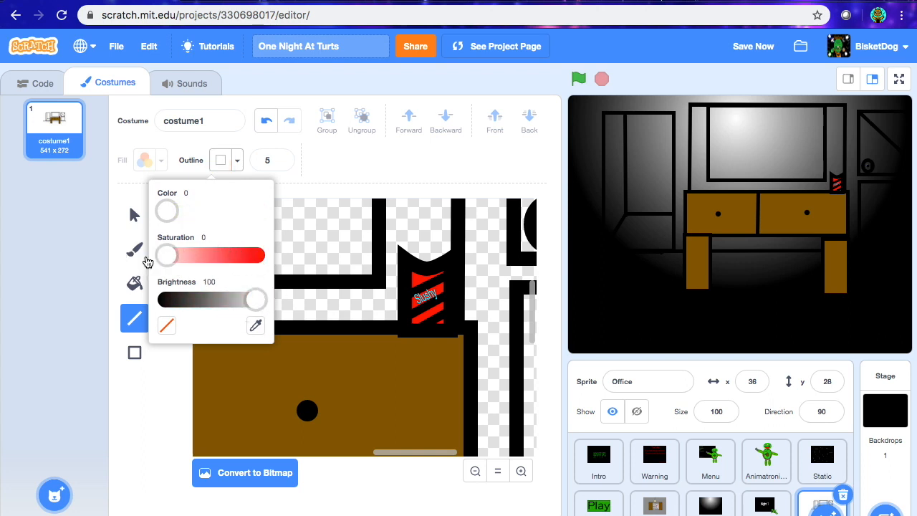
pyautogui.moveTo(252, 308); pyautogui.dragTo(201, 308)
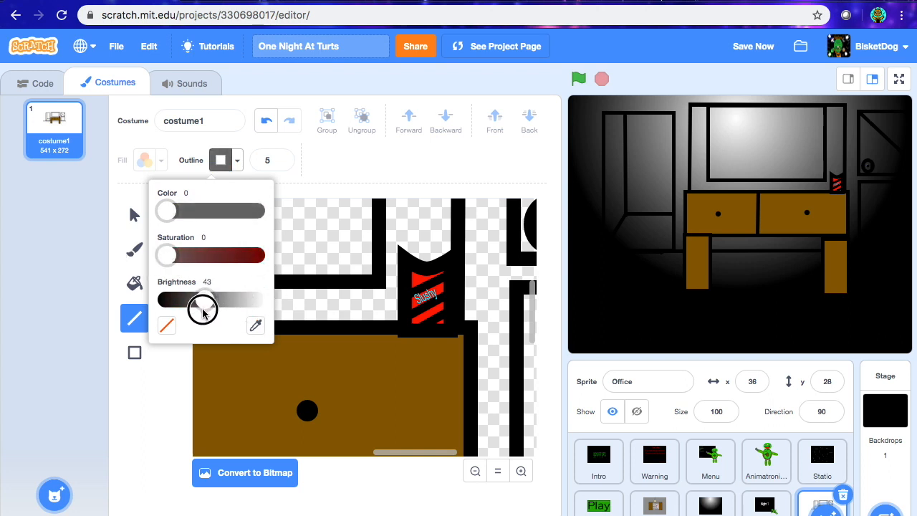
pyautogui.click(123, 451)
pyautogui.moveTo(426, 260)
pyautogui.mouseDown()
pyautogui.moveTo(417, 218)
pyautogui.moveTo(398, 248)
pyautogui.moveTo(387, 244)
pyautogui.mouseUp()
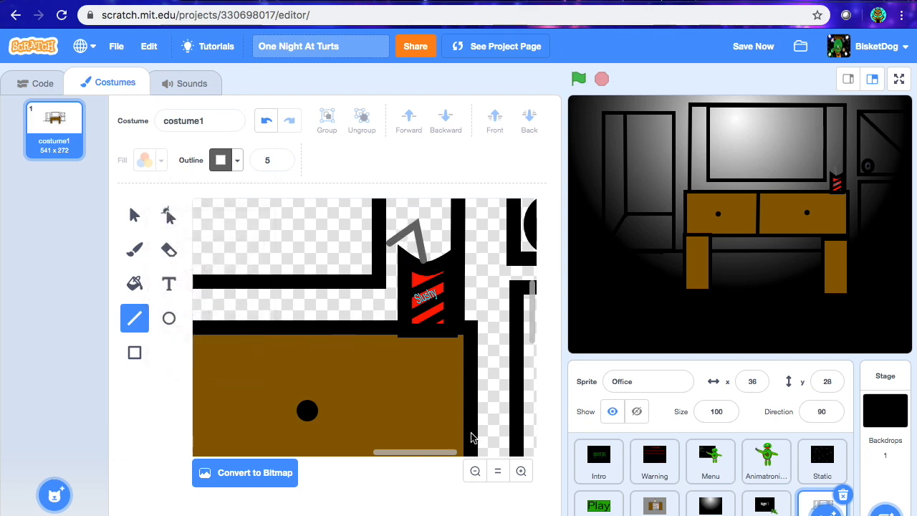
pyautogui.click(475, 471)
pyautogui.click(475, 472)
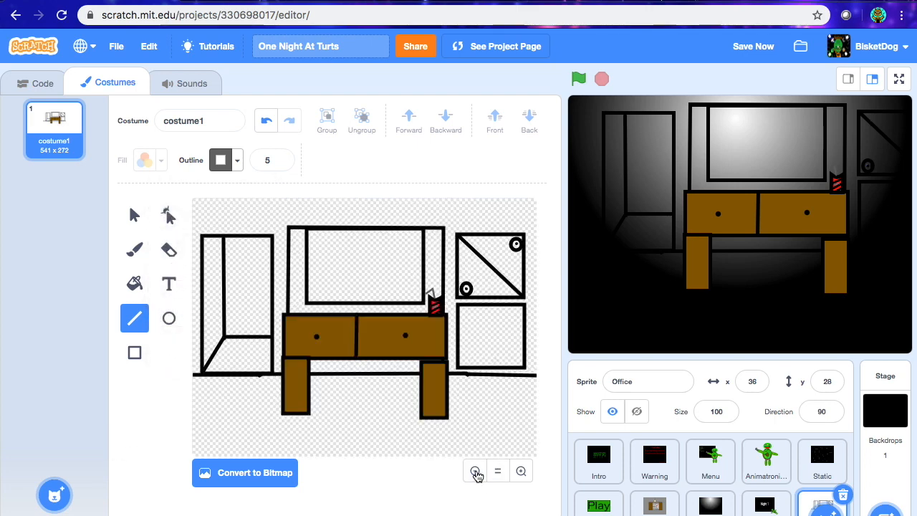
pyautogui.click(133, 251)
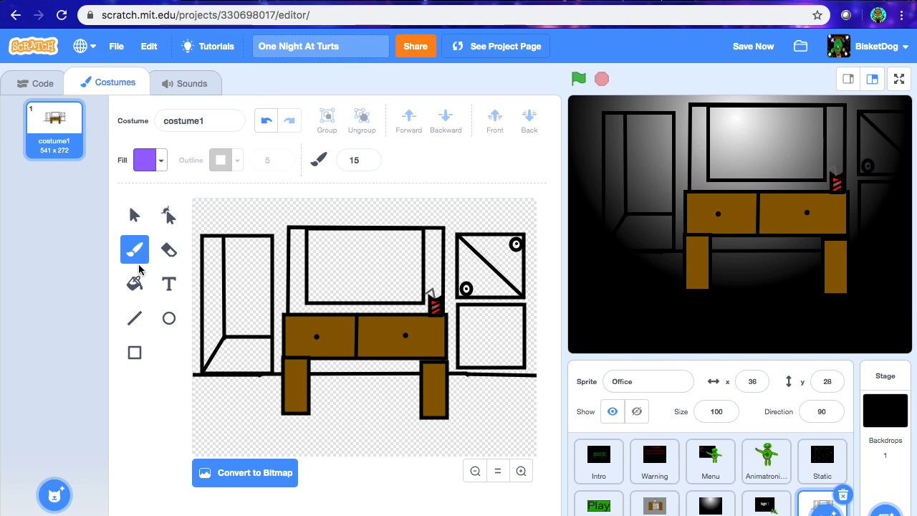
# Step: Draw black inner-corner lines of width 5 in the lower wall box: a diagonal from its lower-left corner, a horizontal and a vertical
pyautogui.click(134, 318)
pyautogui.click(521, 471)
pyautogui.click(521, 471)
pyautogui.click(521, 471)
pyautogui.click(521, 471)
pyautogui.click(522, 471)
pyautogui.hscroll(10, 207, 339)
pyautogui.click(222, 164)
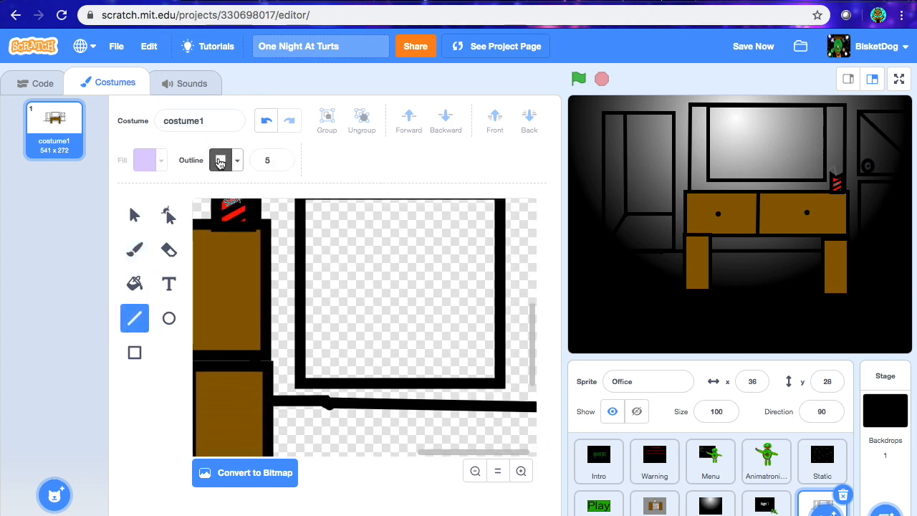
pyautogui.moveTo(200, 297); pyautogui.dragTo(104, 301)
pyautogui.click(147, 448)
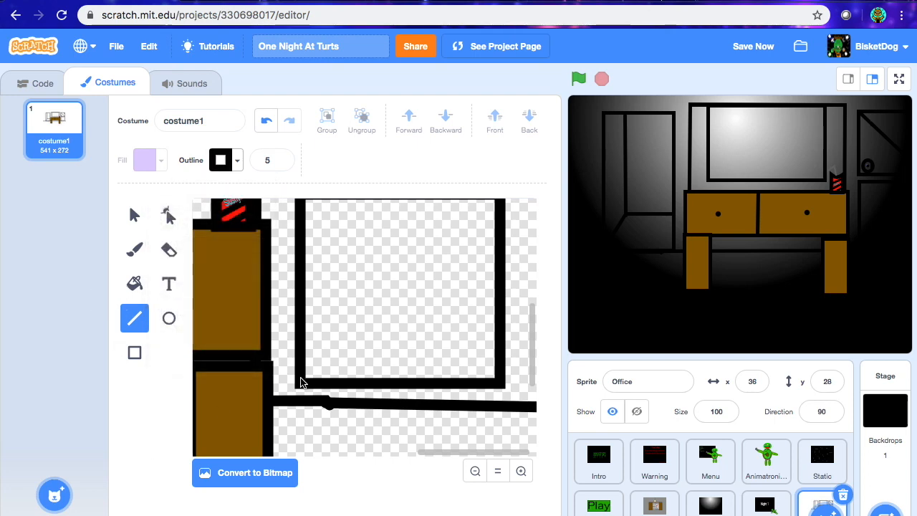
pyautogui.moveTo(304, 379)
pyautogui.mouseDown()
pyautogui.moveTo(352, 307)
pyautogui.moveTo(346, 313)
pyautogui.moveTo(491, 314)
pyautogui.mouseUp()
pyautogui.moveTo(343, 316); pyautogui.dragTo(347, 202)
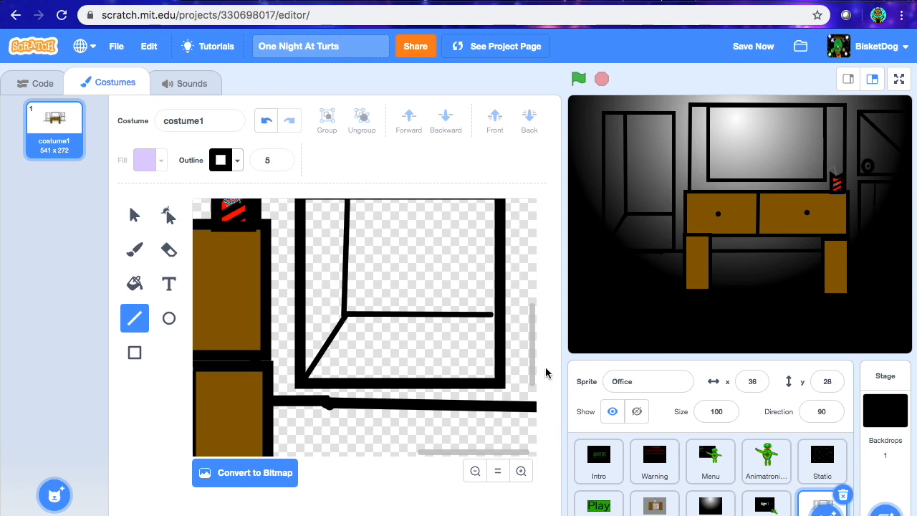
# Step: Extend the horizontal line inside the lower wall box to the box's right edge with a short black line
pyautogui.scroll(5, 533, 334)
pyautogui.scroll(-4, 528, 348)
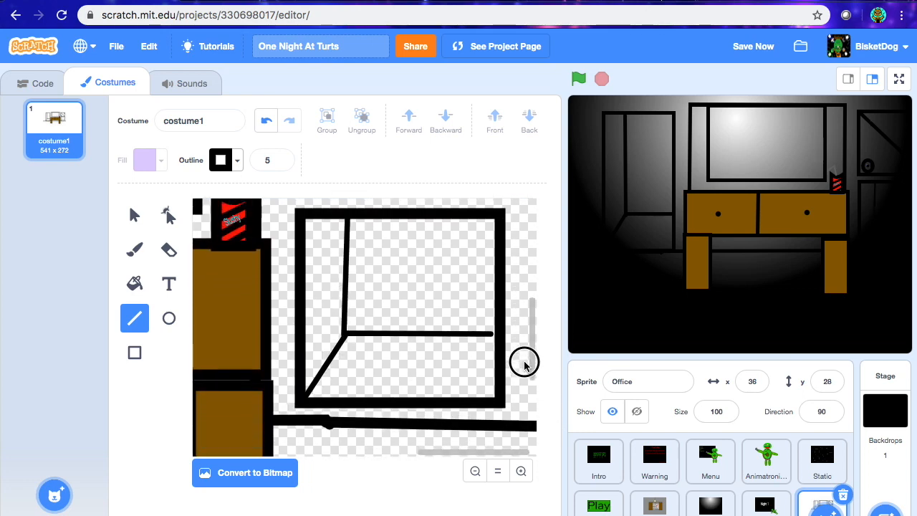
pyautogui.moveTo(485, 337); pyautogui.dragTo(494, 340)
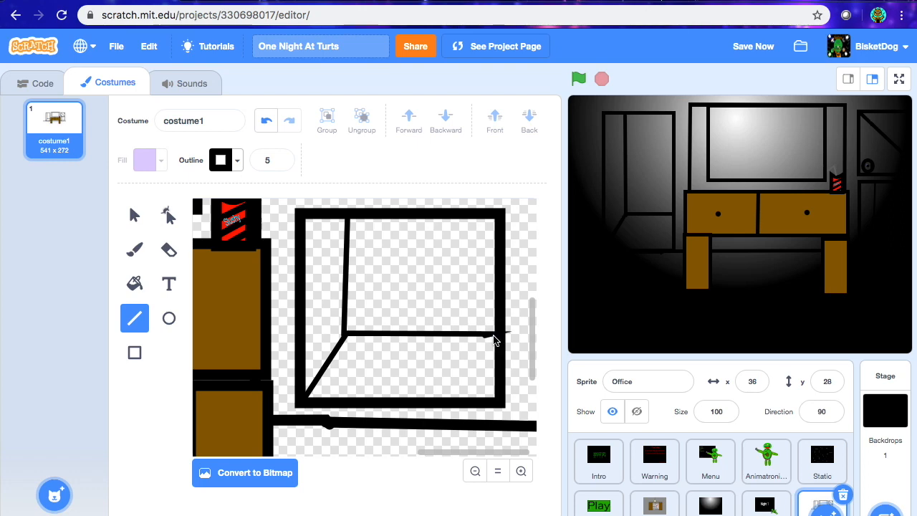
pyautogui.click(134, 284)
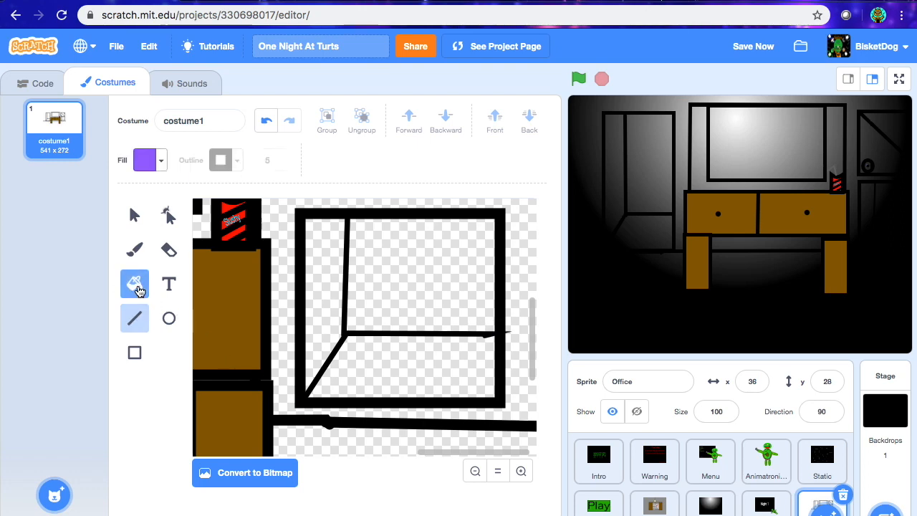
pyautogui.click(144, 170)
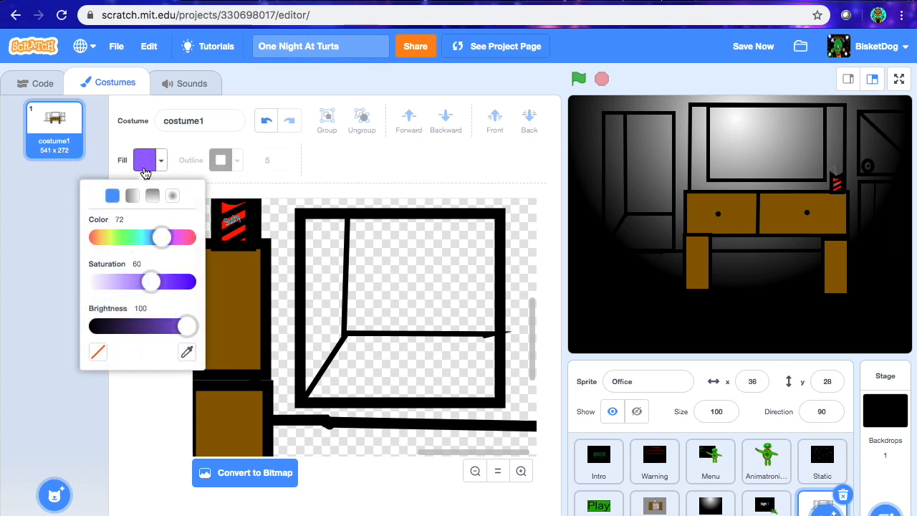
pyautogui.click(132, 394)
# Step: Brush short black crack marks of size 3 across the floor area of the lower wall box
pyautogui.click(135, 248)
pyautogui.click(144, 160)
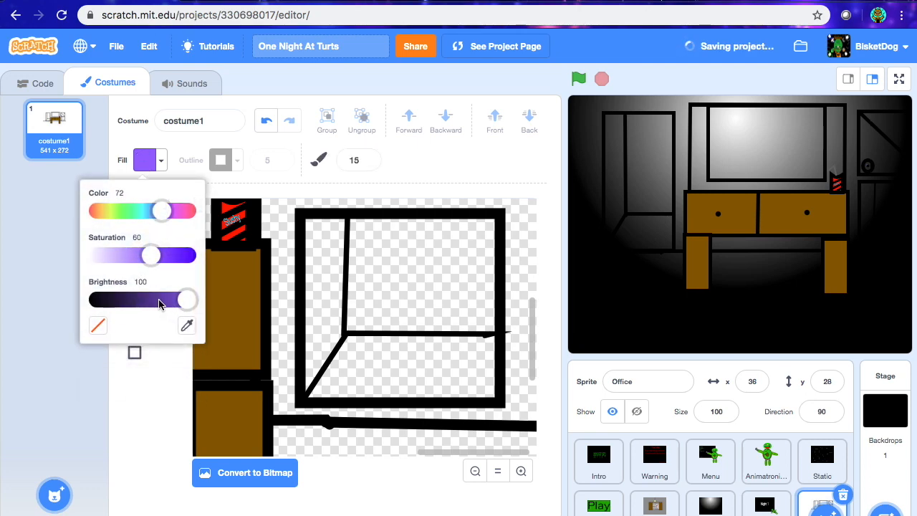
pyautogui.moveTo(159, 305); pyautogui.dragTo(49, 304)
pyautogui.click(151, 436)
pyautogui.click(357, 161)
pyautogui.press('BackSpace')
pyautogui.press('BackSpace')
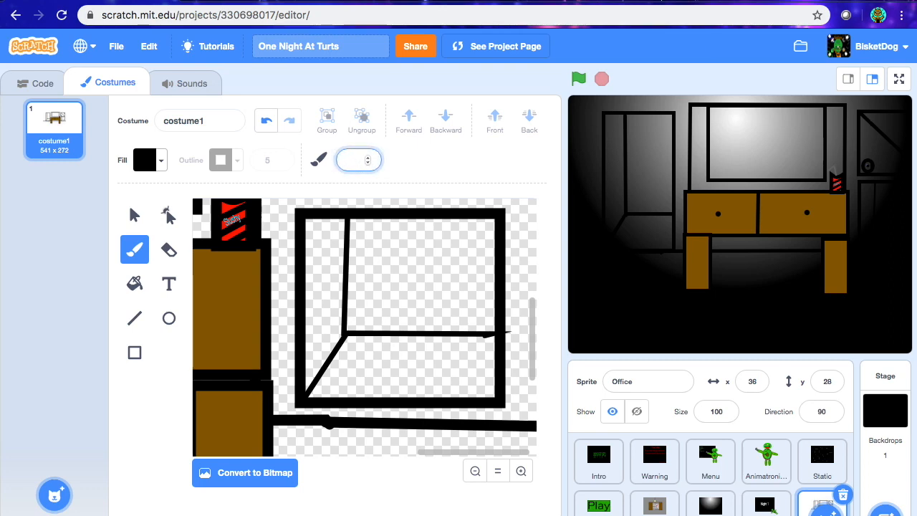
pyautogui.moveTo(359, 348); pyautogui.dragTo(376, 350)
pyautogui.moveTo(392, 381)
pyautogui.mouseDown()
pyautogui.moveTo(464, 364)
pyautogui.moveTo(464, 379)
pyautogui.moveTo(444, 389)
pyautogui.mouseUp()
pyautogui.moveTo(343, 389); pyautogui.dragTo(412, 350)
pyautogui.moveTo(341, 360); pyautogui.dragTo(337, 377)
pyautogui.moveTo(472, 359); pyautogui.dragTo(483, 367)
# Step: Brush short black crack marks on the back wall and side wall inside the lower wall box
pyautogui.moveTo(471, 291); pyautogui.dragTo(445, 311)
pyautogui.moveTo(385, 281)
pyautogui.mouseDown()
pyautogui.moveTo(403, 283)
pyautogui.moveTo(407, 272)
pyautogui.mouseUp()
pyautogui.moveTo(360, 245); pyautogui.dragTo(391, 238)
pyautogui.moveTo(462, 237); pyautogui.dragTo(435, 268)
pyautogui.moveTo(326, 234); pyautogui.dragTo(318, 253)
pyautogui.moveTo(328, 298)
pyautogui.mouseDown()
pyautogui.moveTo(319, 325)
pyautogui.moveTo(376, 309)
pyautogui.mouseUp()
# Step: Fill the lower wall box with dark gray, using saturation 0 and brightness 35
pyautogui.click(134, 286)
pyautogui.click(159, 160)
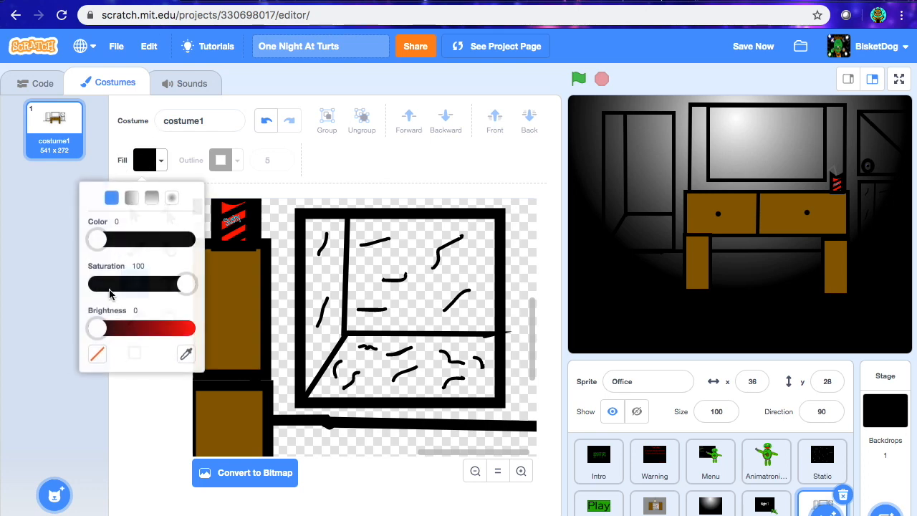
pyautogui.moveTo(113, 327); pyautogui.dragTo(214, 324)
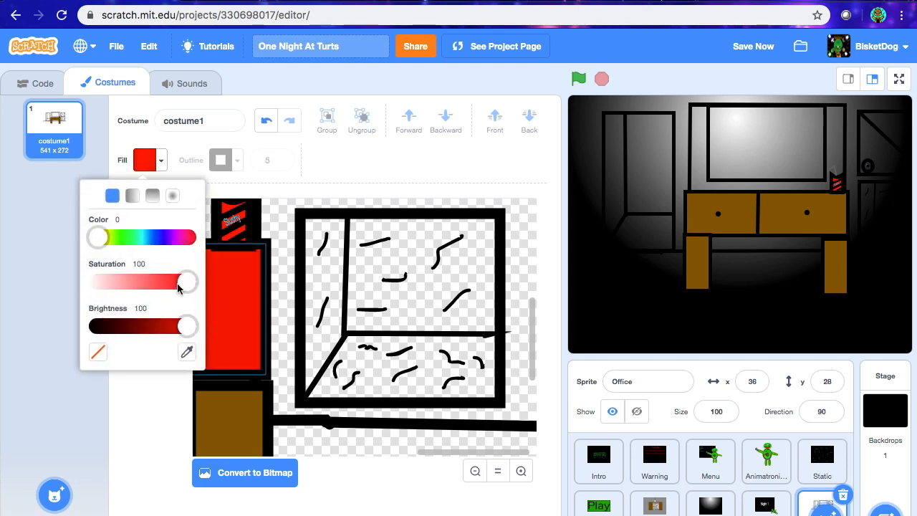
pyautogui.moveTo(184, 281); pyautogui.dragTo(41, 281)
pyautogui.click(140, 484)
pyautogui.click(138, 221)
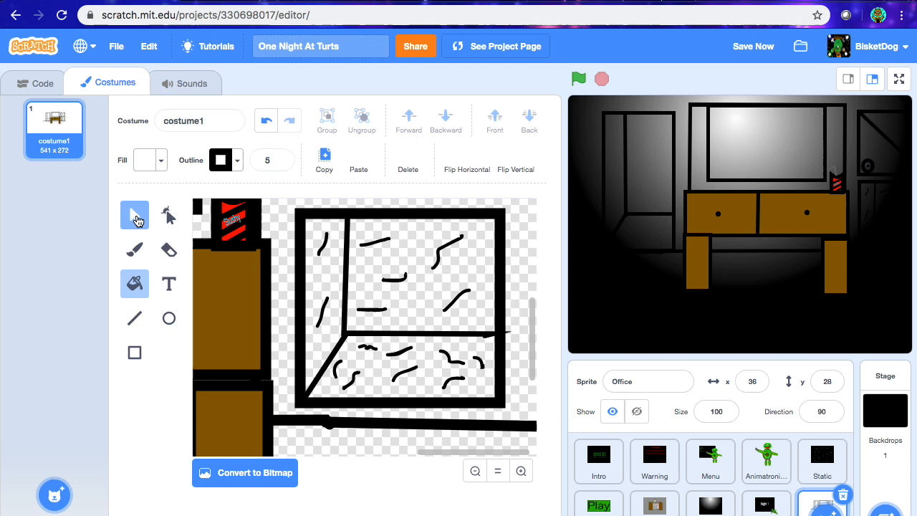
pyautogui.click(135, 281)
pyautogui.click(161, 160)
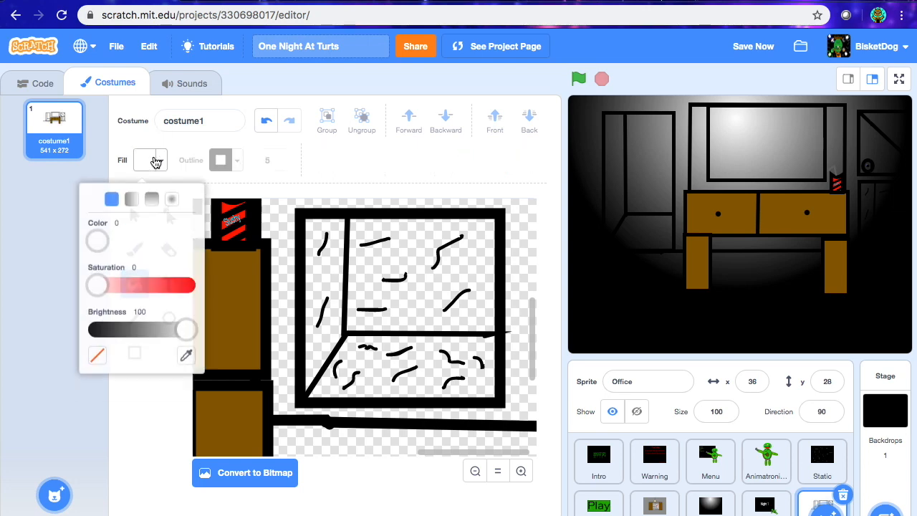
pyautogui.moveTo(184, 327); pyautogui.dragTo(129, 326)
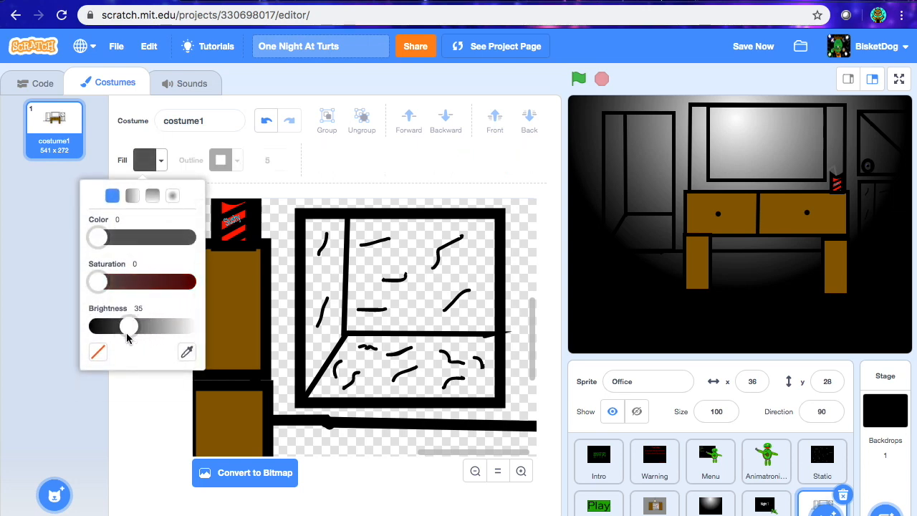
pyautogui.click(126, 424)
pyautogui.click(367, 327)
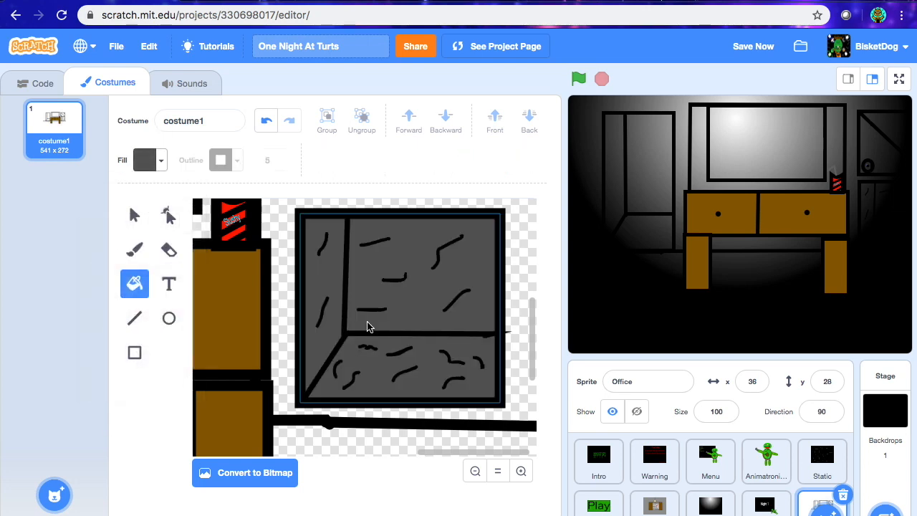
pyautogui.click(405, 316)
# Step: Brush short wavy red wires of size 3 in the two upper corners of the lower wall box, using saturation 100
pyautogui.click(473, 471)
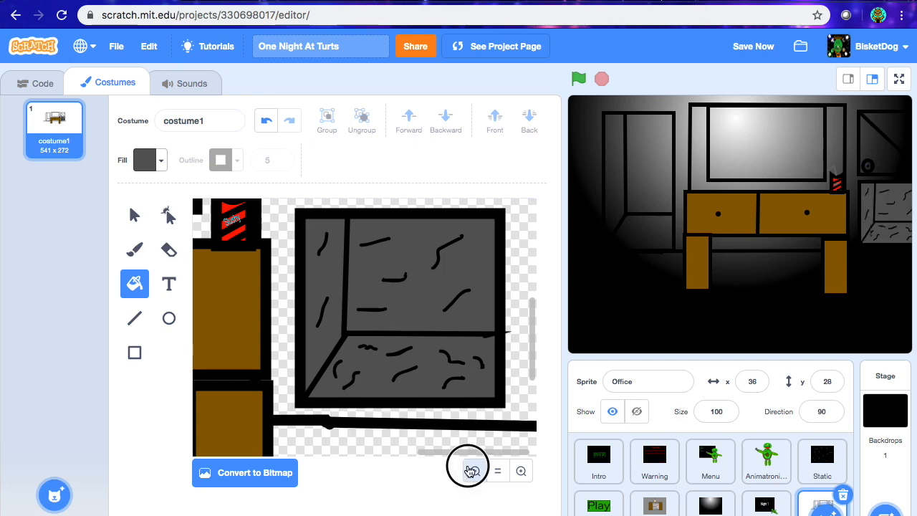
pyautogui.click(521, 471)
pyautogui.click(521, 471)
pyautogui.hscroll(5, 359, 418)
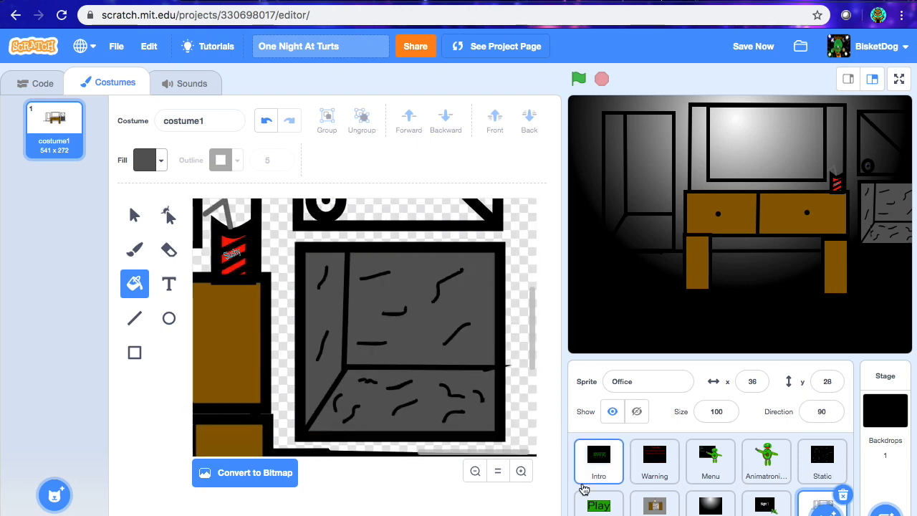
pyautogui.click(521, 471)
pyautogui.click(135, 250)
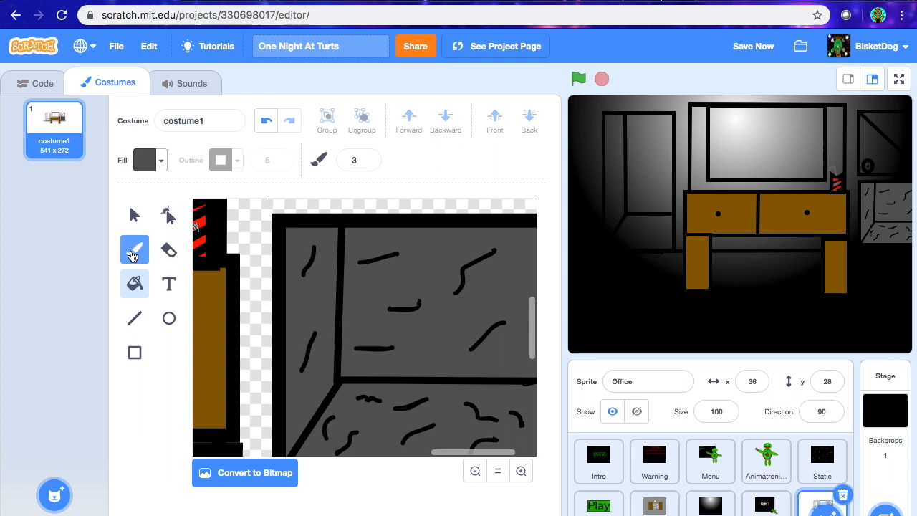
pyautogui.click(145, 160)
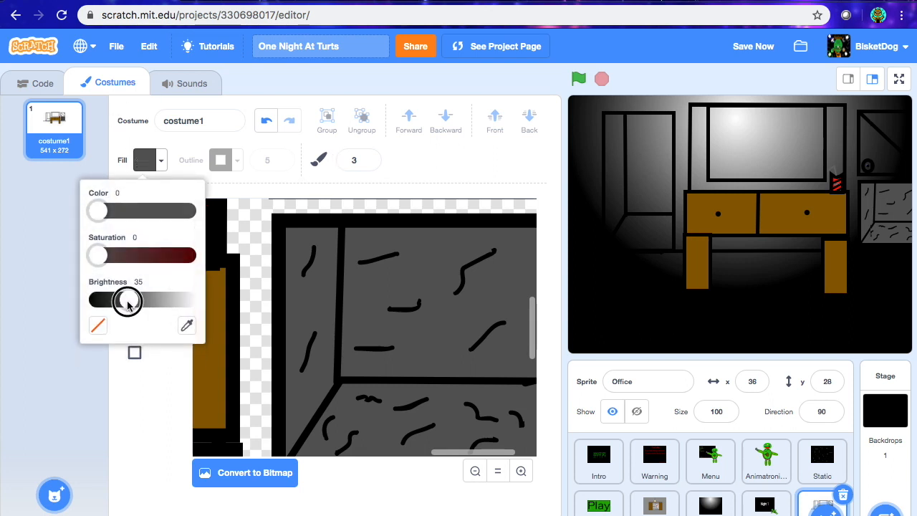
pyautogui.moveTo(127, 301); pyautogui.dragTo(186, 300)
pyautogui.moveTo(96, 256); pyautogui.dragTo(215, 250)
pyautogui.click(147, 440)
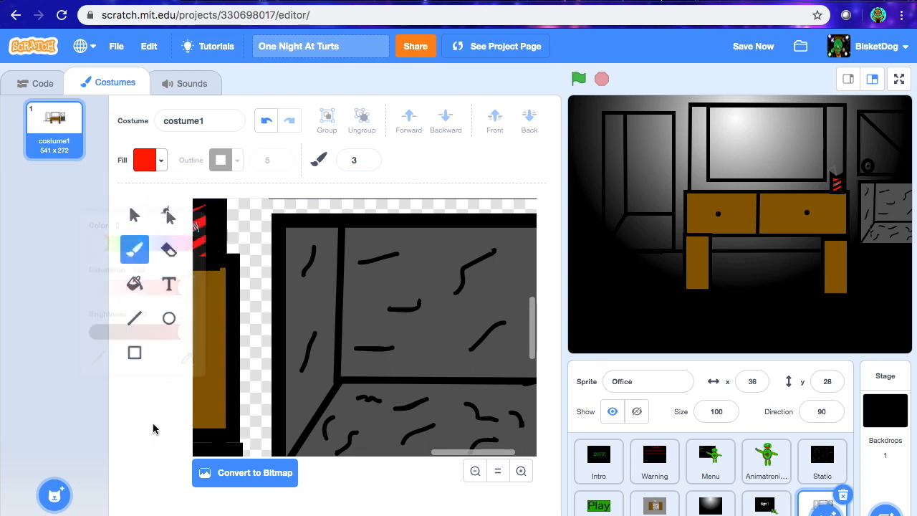
pyautogui.moveTo(288, 231)
pyautogui.mouseDown()
pyautogui.moveTo(318, 247)
pyautogui.moveTo(292, 254)
pyautogui.moveTo(304, 258)
pyautogui.mouseUp()
pyautogui.hscroll(2, 390, 287)
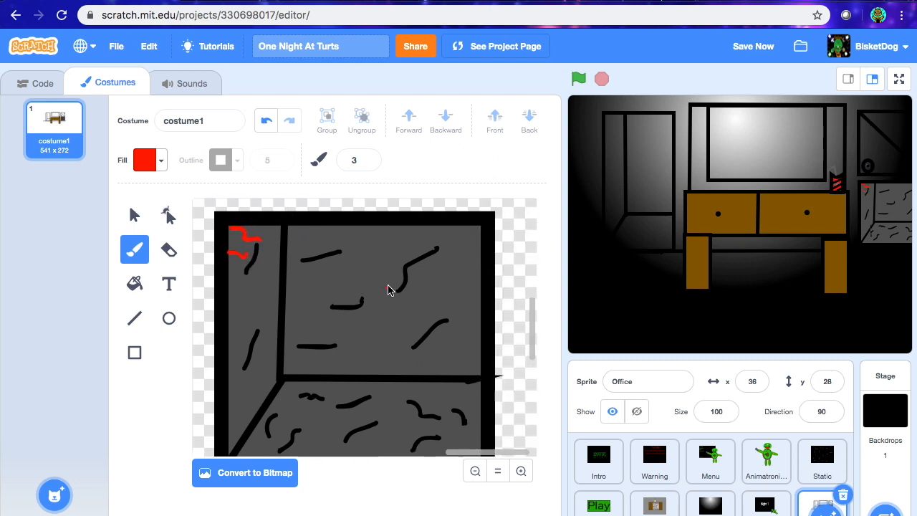
pyautogui.moveTo(469, 231); pyautogui.dragTo(455, 251)
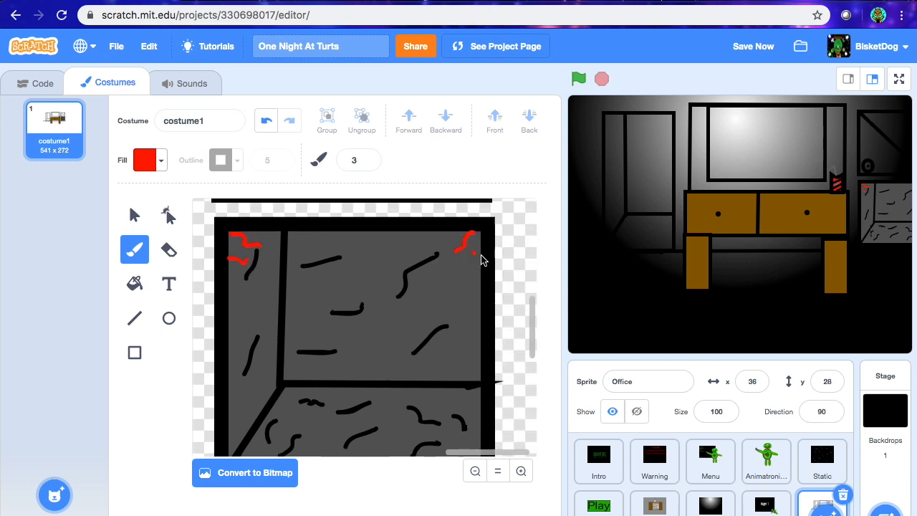
# Step: Brush one red wire into each of the two lower corners of the lower wall box
pyautogui.scroll(-5, 465, 277)
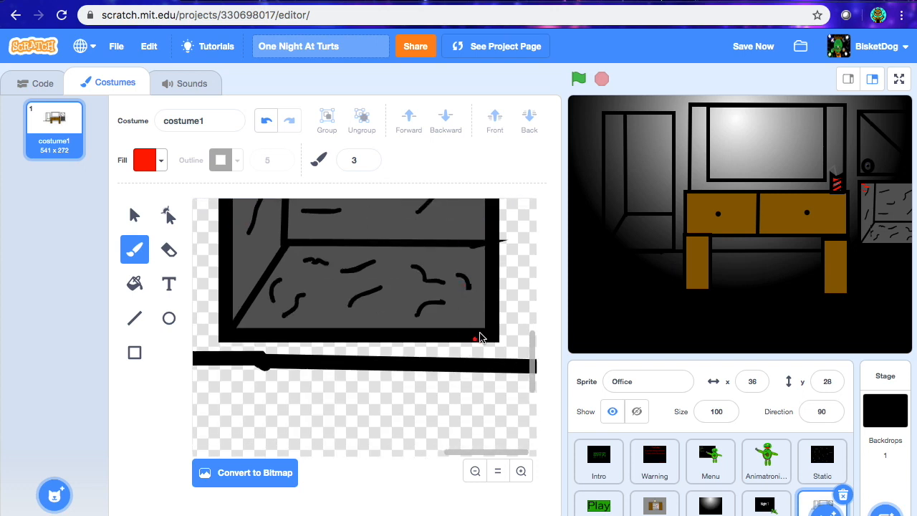
pyautogui.moveTo(483, 330); pyautogui.dragTo(459, 308)
pyautogui.moveTo(229, 313); pyautogui.dragTo(276, 311)
# Step: Brush blue wires beside the red ones in all four corners of the lower wall box, using color 67
pyautogui.click(146, 161)
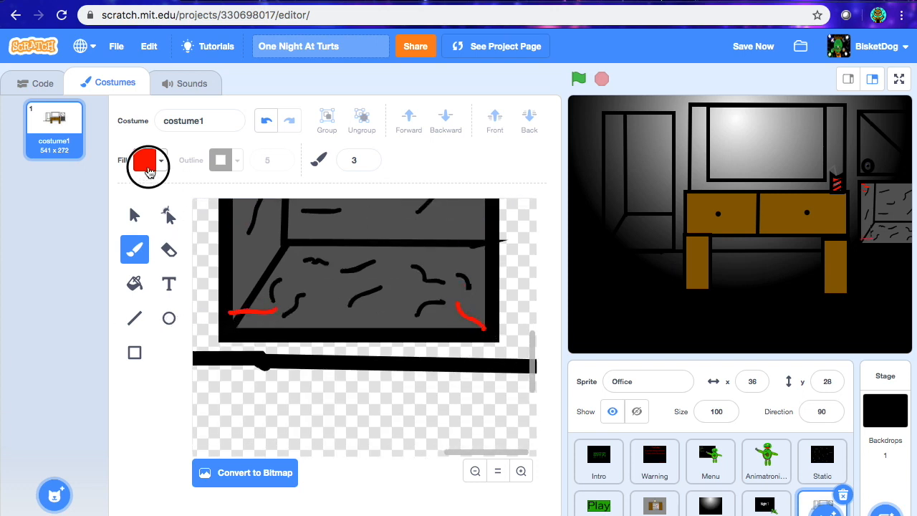
pyautogui.moveTo(96, 210); pyautogui.dragTo(158, 212)
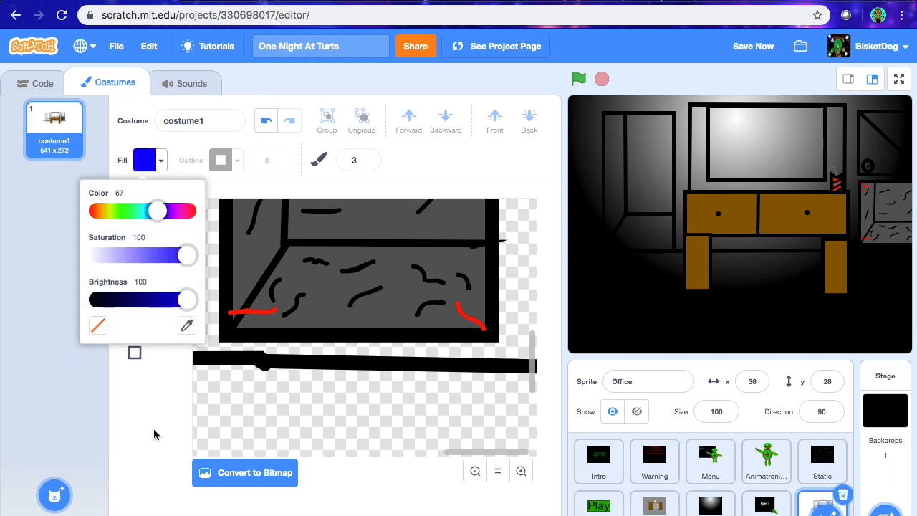
pyautogui.click(219, 306)
pyautogui.moveTo(235, 331); pyautogui.dragTo(287, 318)
pyautogui.moveTo(472, 330); pyautogui.dragTo(436, 309)
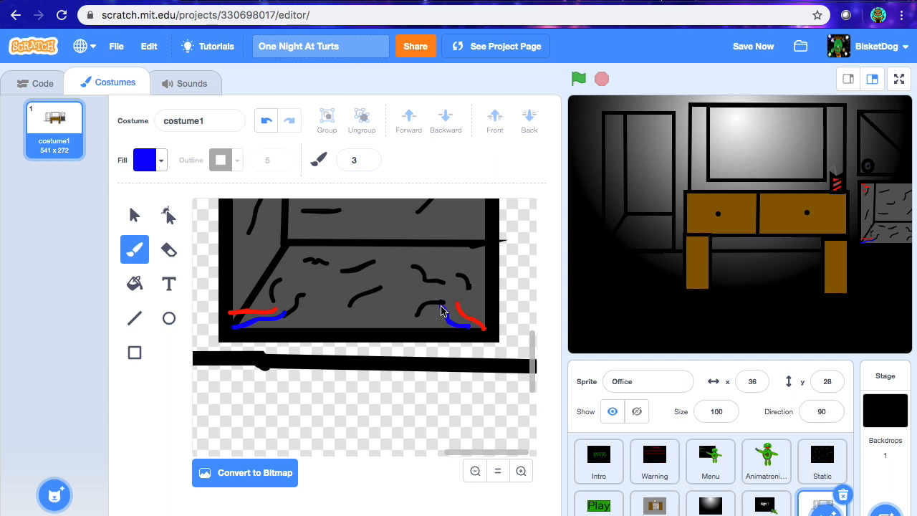
pyautogui.scroll(3, 441, 310)
pyautogui.moveTo(483, 228)
pyautogui.mouseDown()
pyautogui.moveTo(465, 242)
pyautogui.moveTo(446, 222)
pyautogui.moveTo(444, 236)
pyautogui.mouseUp()
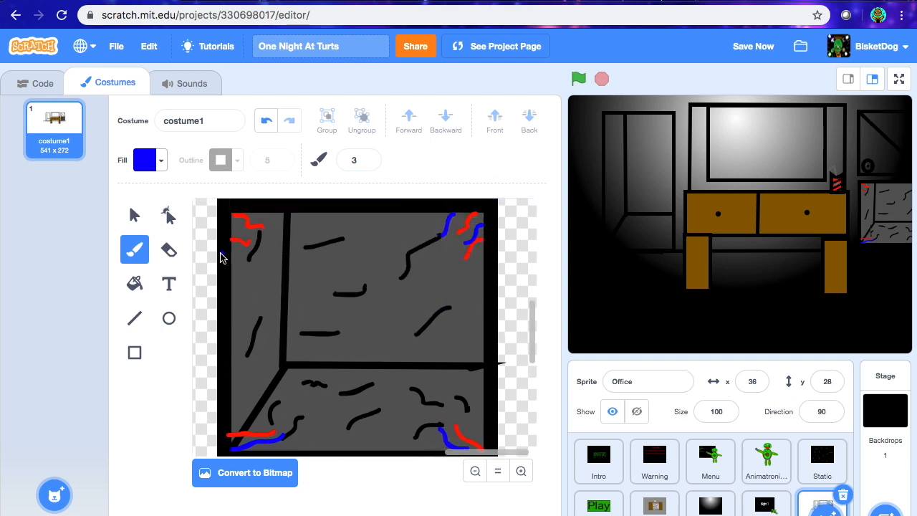
pyautogui.moveTo(231, 256); pyautogui.dragTo(274, 240)
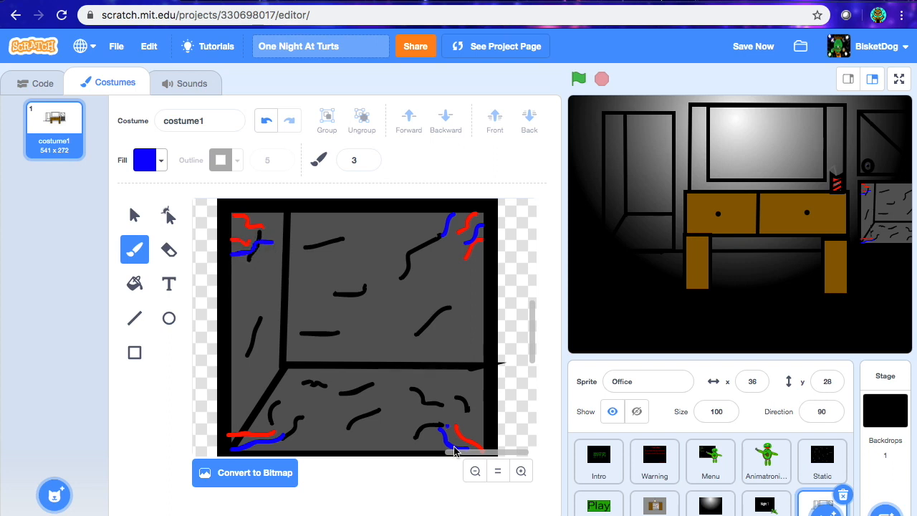
# Step: Undo the last blue wire and redraw it curving downward in the lower wall box's upper-left corner
pyautogui.click(474, 471)
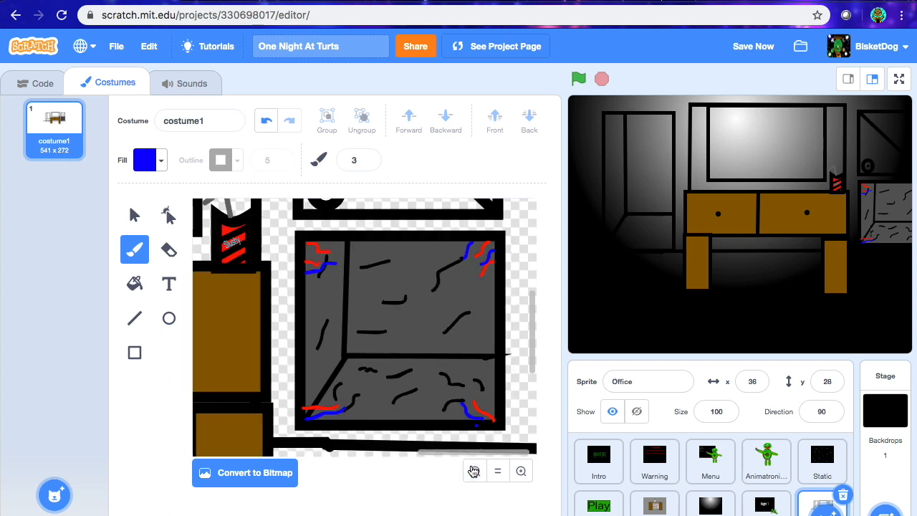
pyautogui.click(264, 120)
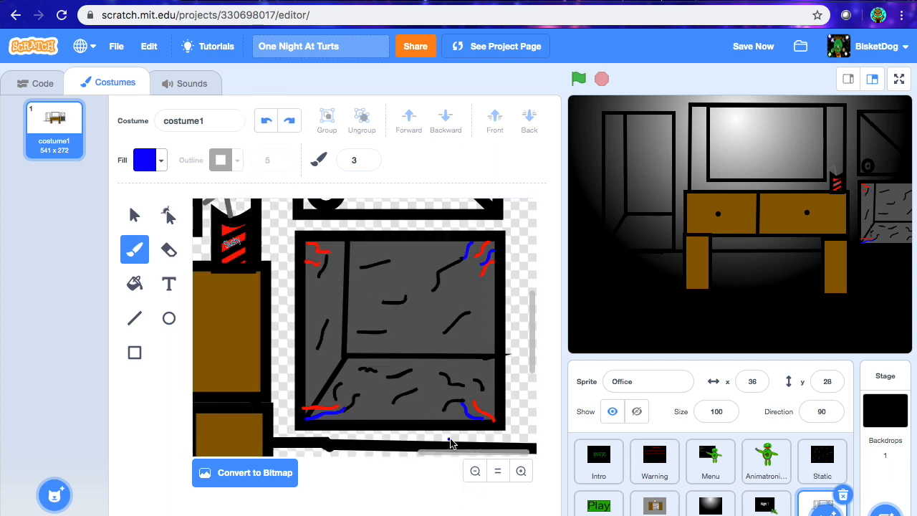
pyautogui.moveTo(307, 256)
pyautogui.mouseDown()
pyautogui.moveTo(313, 248)
pyautogui.moveTo(323, 276)
pyautogui.mouseUp()
# Step: Fill the upper wall box with gray of saturation 0 and brightness 49, and save the project
pyautogui.click(475, 471)
pyautogui.click(475, 471)
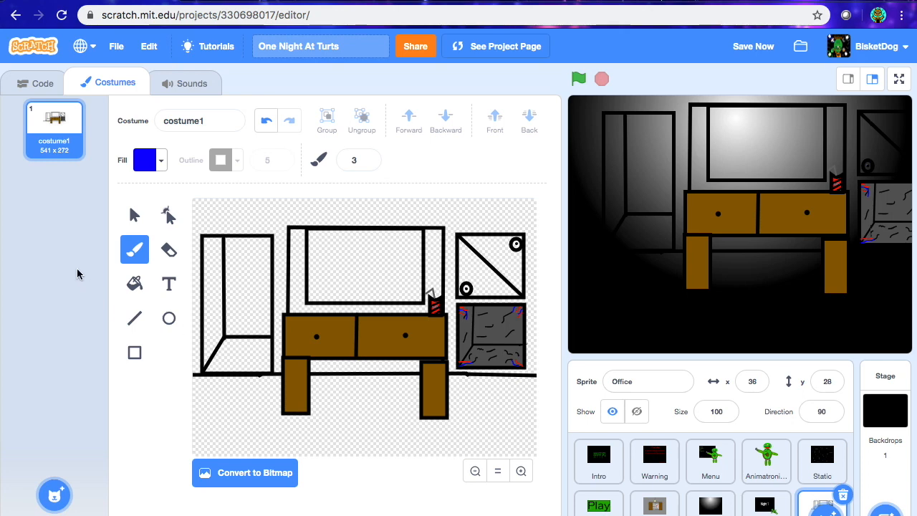
pyautogui.click(135, 284)
pyautogui.click(146, 160)
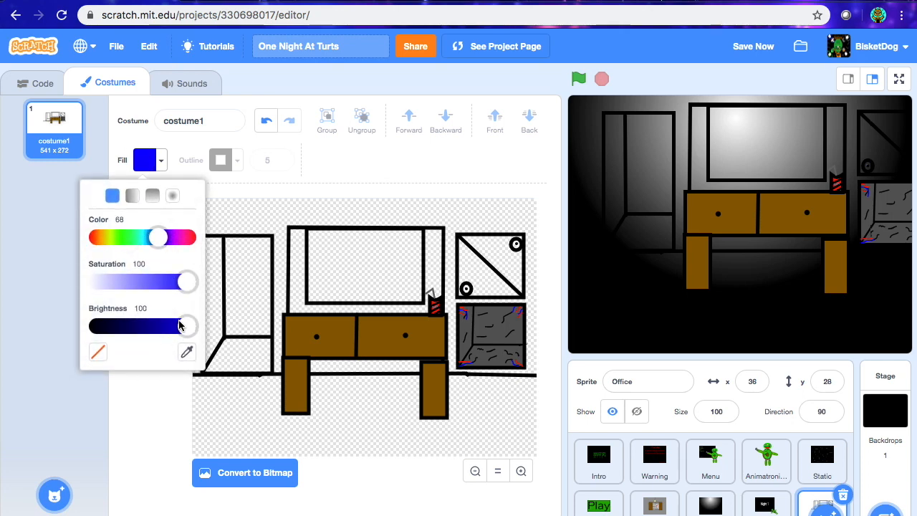
pyautogui.moveTo(181, 288); pyautogui.dragTo(45, 284)
pyautogui.moveTo(188, 324); pyautogui.dragTo(139, 328)
pyautogui.click(151, 447)
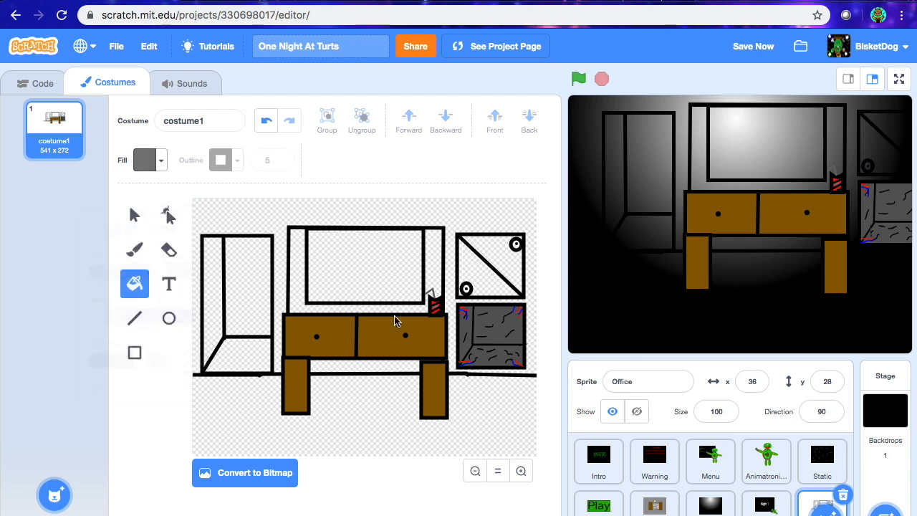
pyautogui.click(474, 276)
pyautogui.click(473, 274)
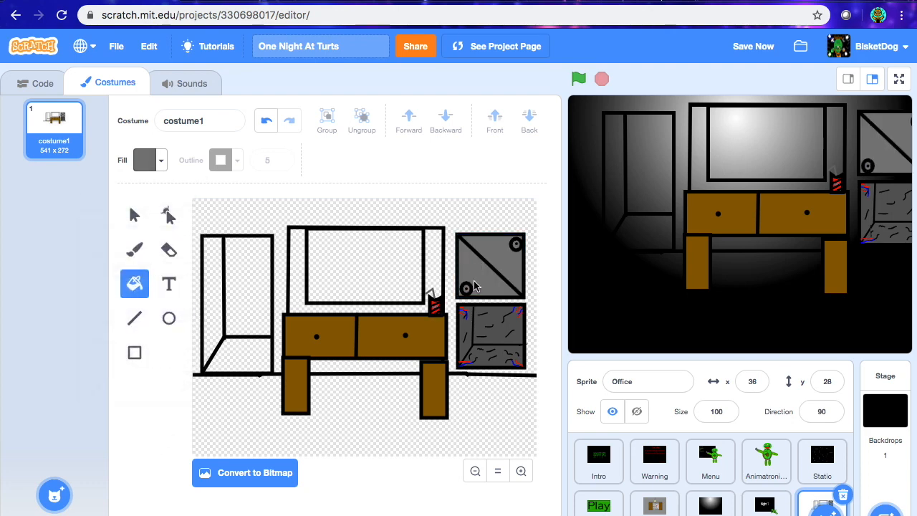
pyautogui.click(754, 47)
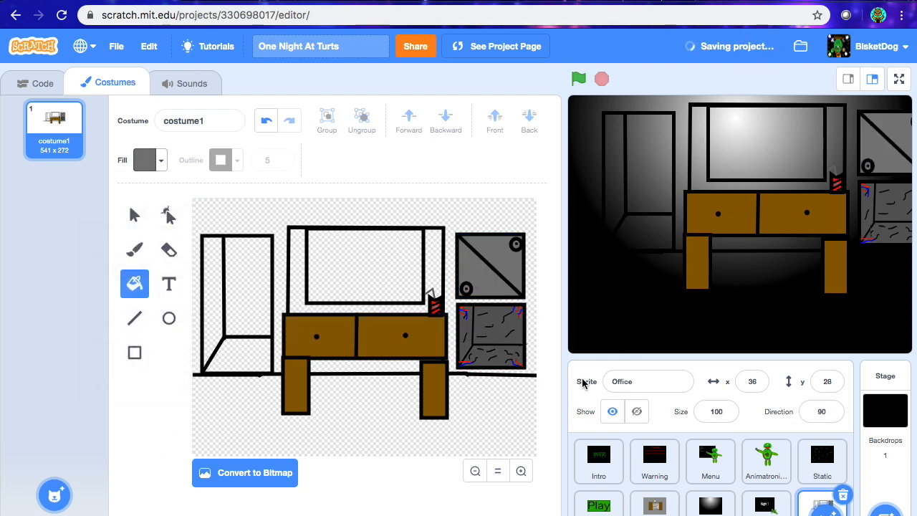
# Step: Draw a red oval with a black outline of 5, saturation and brightness 100, narrowed and centred on the upper wall box's diagonal bar
pyautogui.click(519, 473)
pyautogui.click(519, 472)
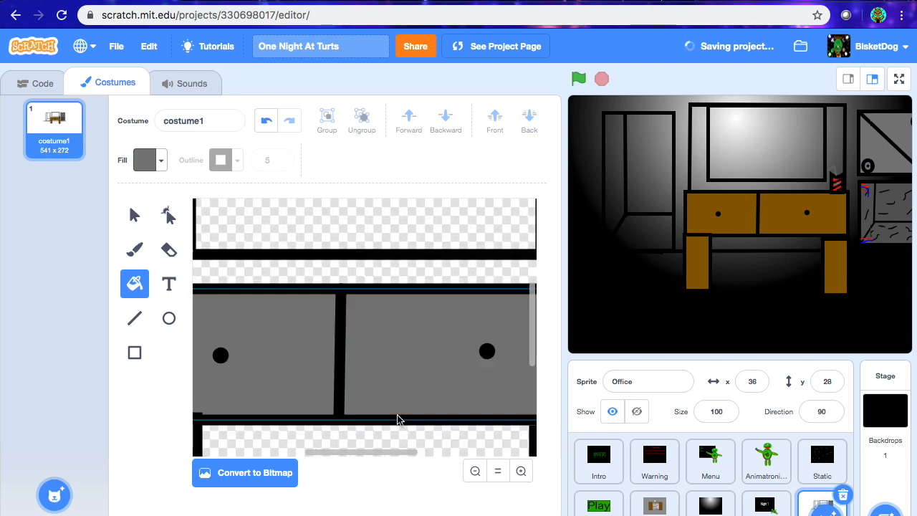
pyautogui.hscroll(5, 397, 418)
pyautogui.scroll(1, 400, 430)
pyautogui.scroll(3, 399, 430)
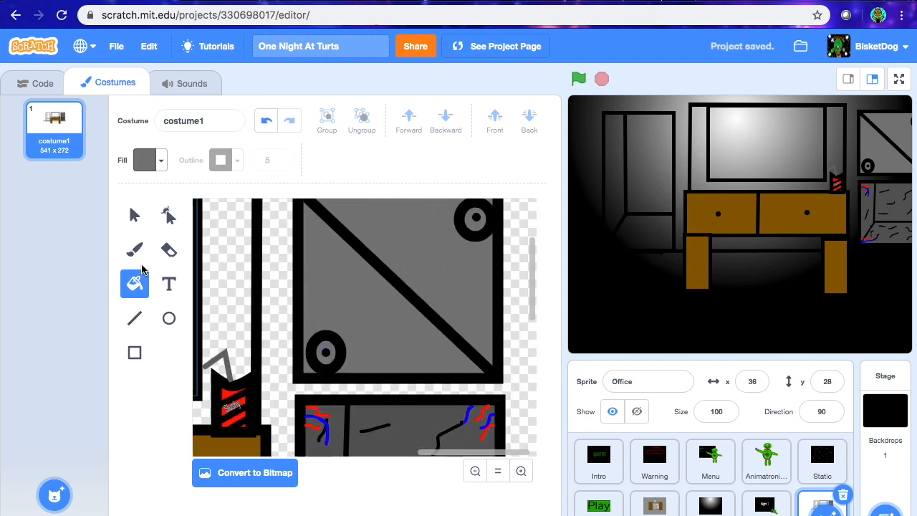
pyautogui.click(169, 318)
pyautogui.click(147, 160)
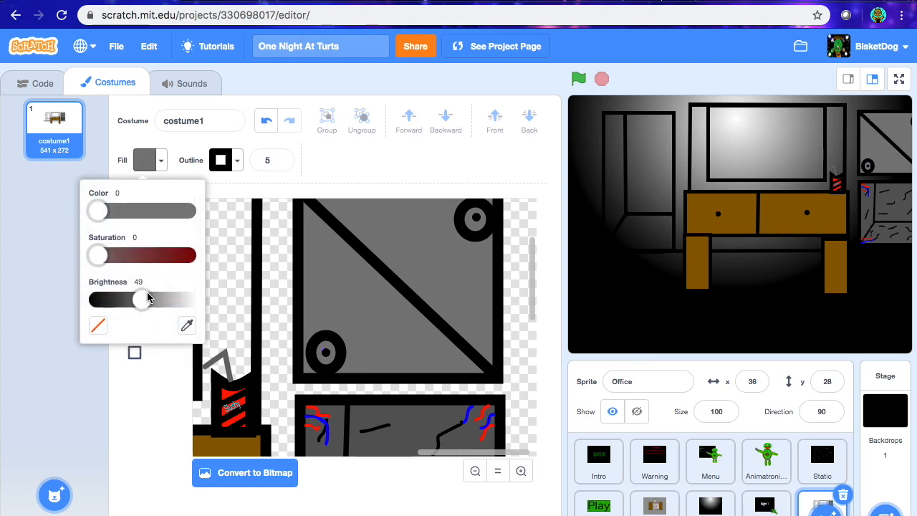
pyautogui.moveTo(146, 300); pyautogui.dragTo(246, 324)
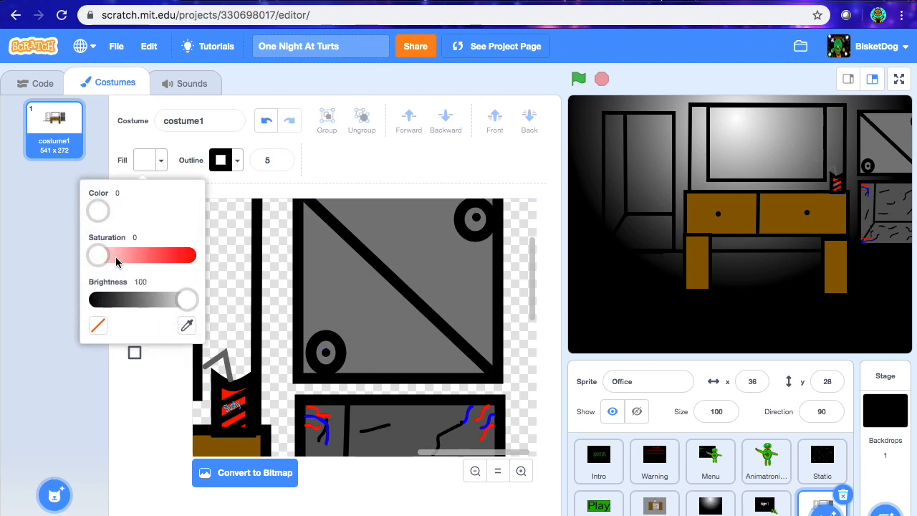
pyautogui.moveTo(93, 255); pyautogui.dragTo(204, 257)
pyautogui.click(143, 466)
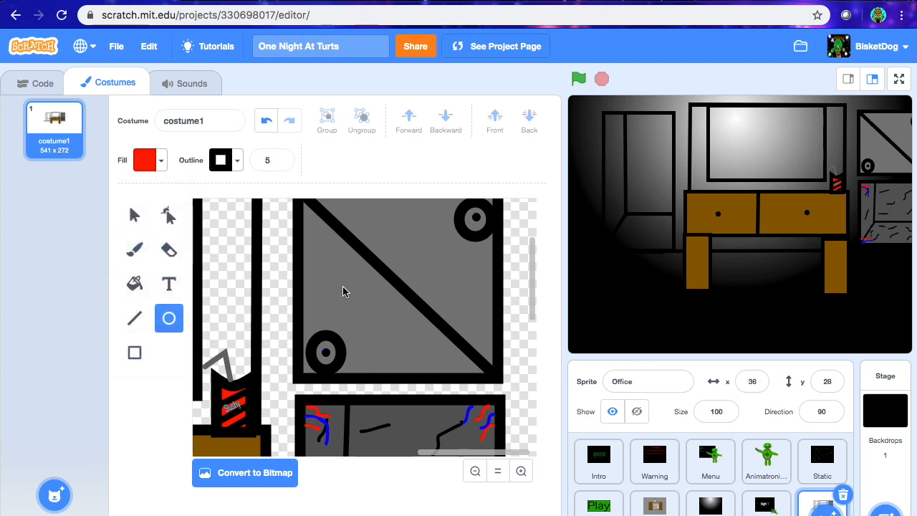
pyautogui.moveTo(348, 246)
pyautogui.mouseDown()
pyautogui.moveTo(445, 287)
pyautogui.moveTo(442, 332)
pyautogui.mouseUp()
pyautogui.moveTo(395, 244); pyautogui.dragTo(394, 292)
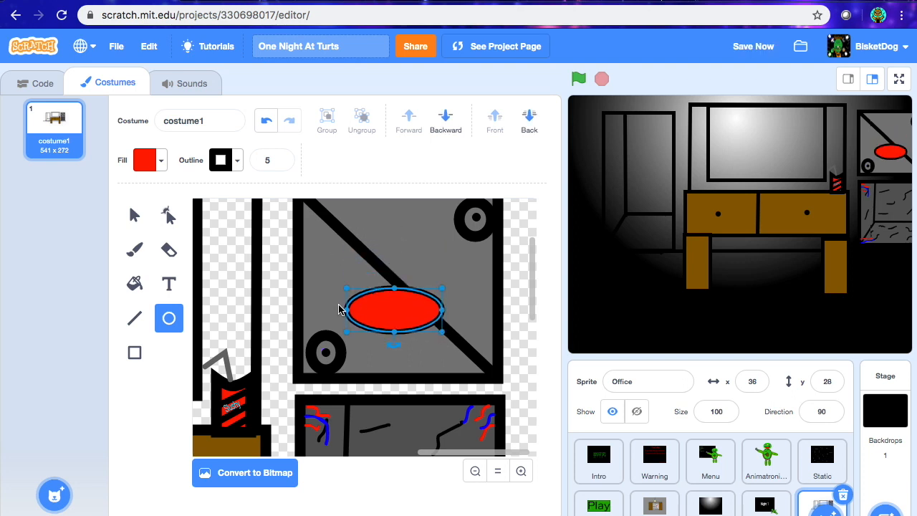
pyautogui.moveTo(343, 310); pyautogui.dragTo(391, 286)
# Step: Move the red oval back in the stacking order so it sits behind the diagonal bar but in front of the upper wall box's gray fill
pyautogui.click(444, 123)
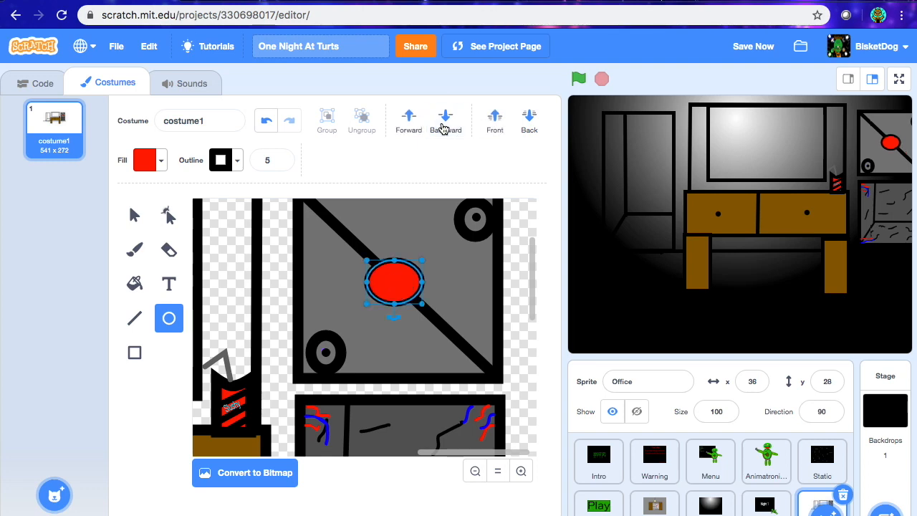
pyautogui.click(443, 125)
pyautogui.click(440, 121)
pyautogui.click(440, 121)
pyautogui.click(439, 121)
pyautogui.click(439, 121)
pyautogui.click(439, 121)
pyautogui.click(440, 121)
pyautogui.click(439, 121)
pyautogui.click(439, 121)
pyautogui.click(439, 121)
pyautogui.click(439, 121)
pyautogui.click(440, 121)
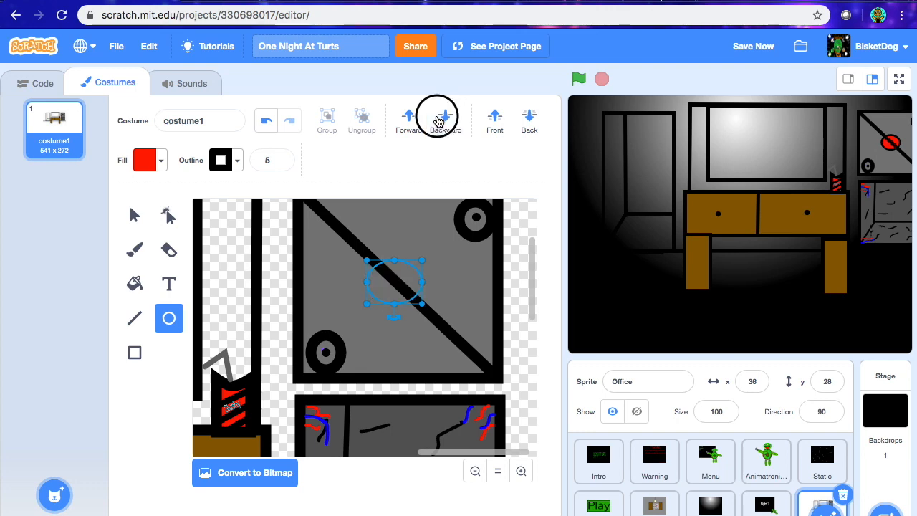
pyautogui.click(439, 121)
pyautogui.click(412, 128)
pyautogui.click(410, 128)
pyautogui.click(410, 128)
pyautogui.click(411, 128)
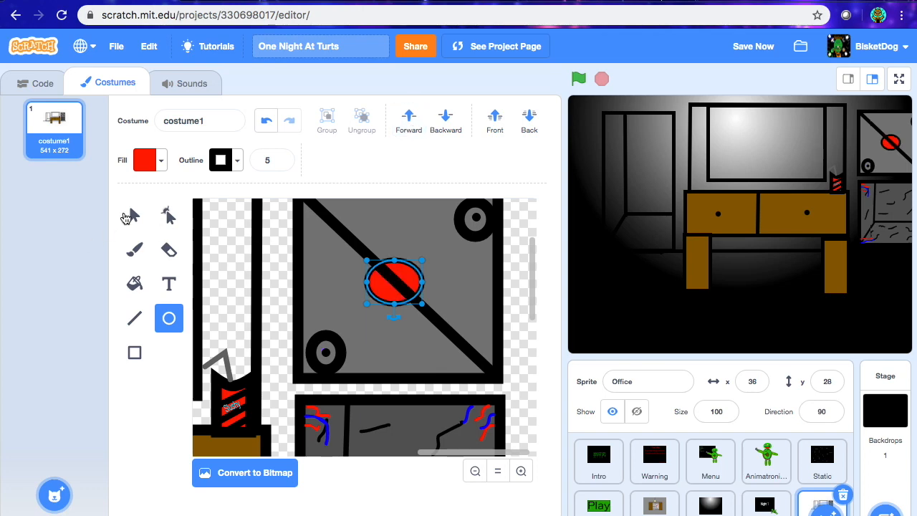
pyautogui.click(132, 216)
pyautogui.click(135, 249)
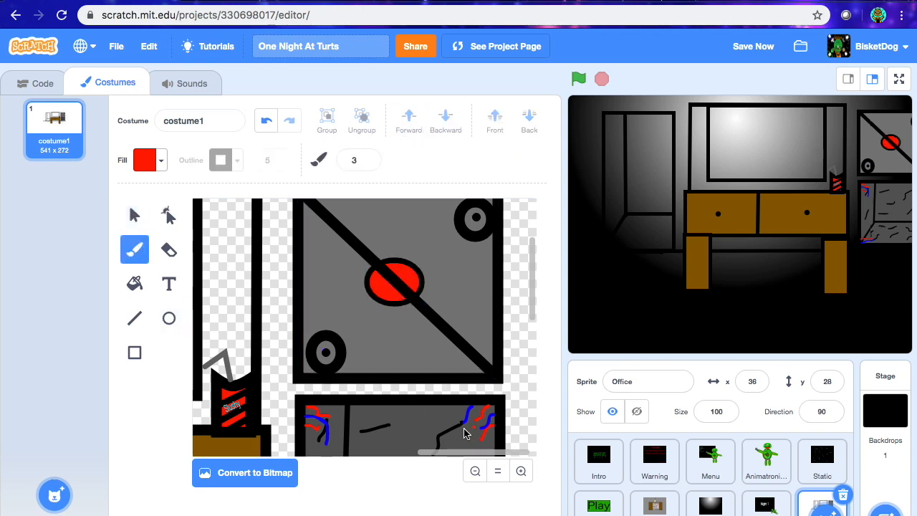
# Step: Draw a light gray, outline-free floor rectangle with saturation 0 covering everything below the floor line, and send it to the back
pyautogui.click(474, 476)
pyautogui.click(474, 476)
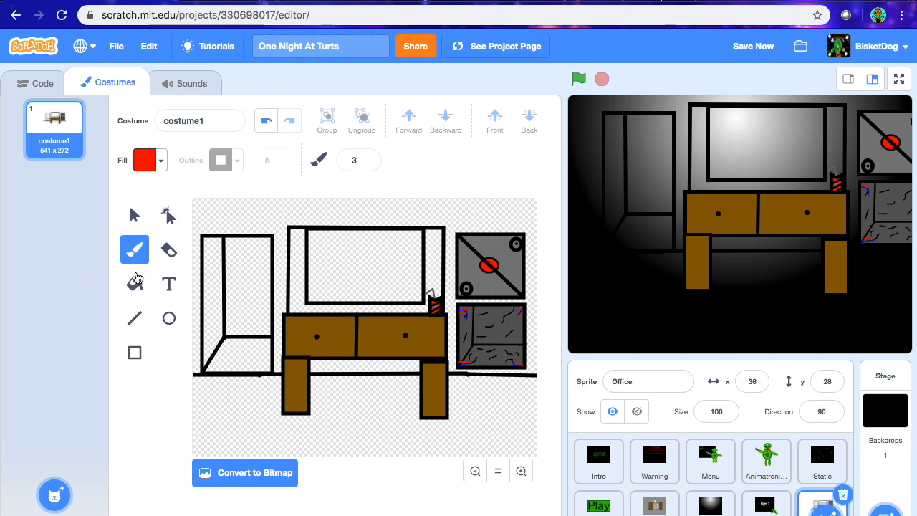
pyautogui.click(135, 285)
pyautogui.click(142, 160)
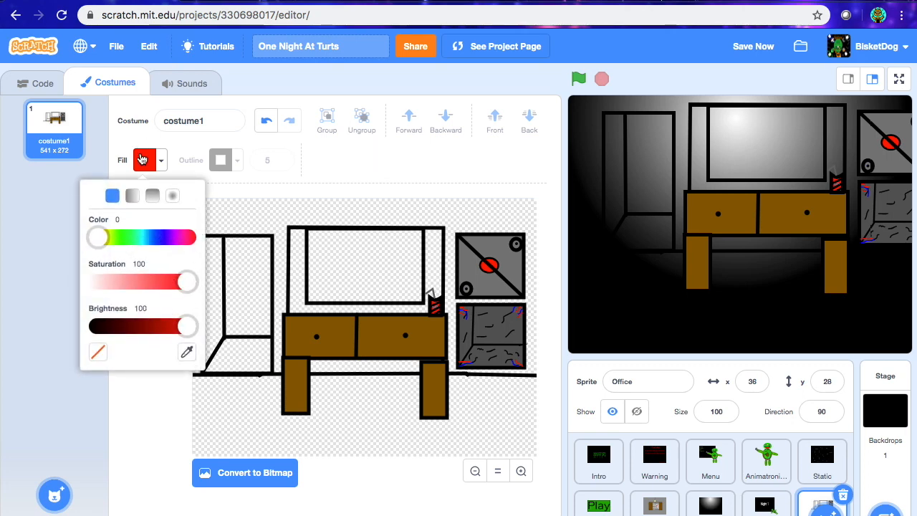
pyautogui.moveTo(183, 324)
pyautogui.mouseDown()
pyautogui.moveTo(88, 323)
pyautogui.moveTo(165, 324)
pyautogui.mouseUp()
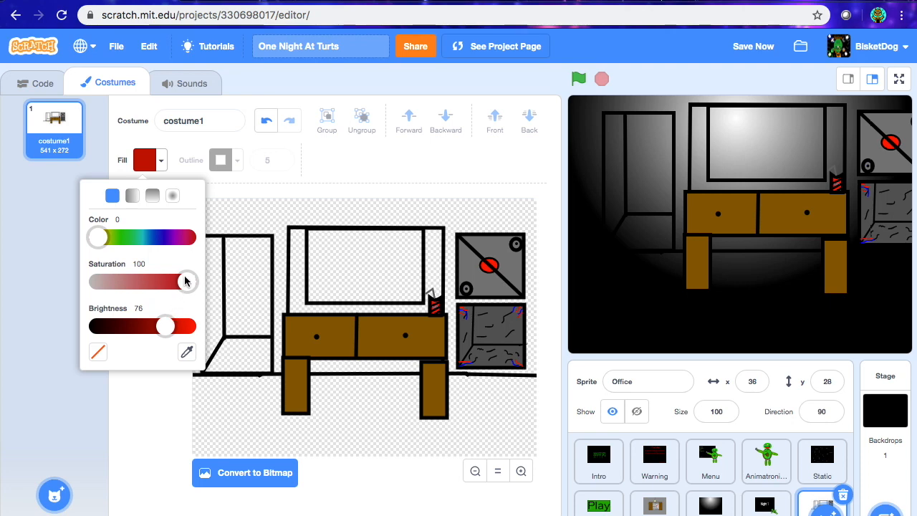
pyautogui.moveTo(185, 283); pyautogui.dragTo(16, 303)
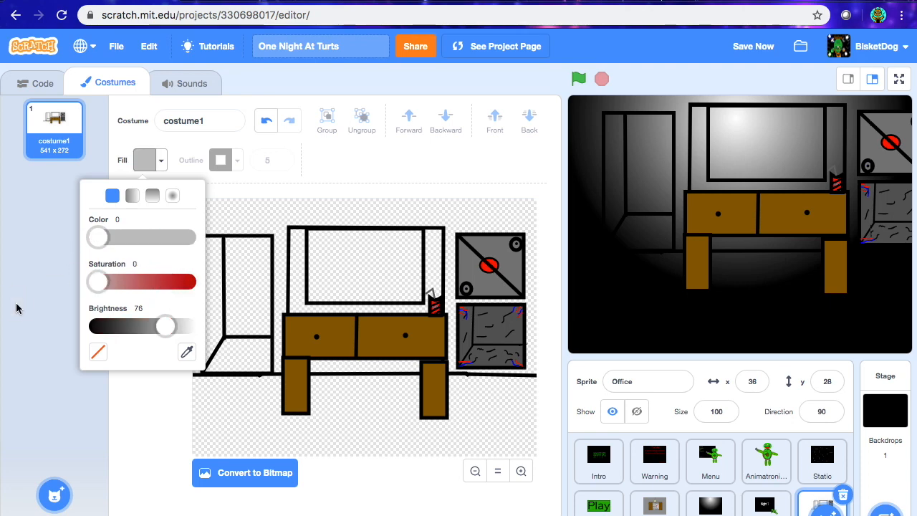
pyautogui.moveTo(164, 323)
pyautogui.mouseDown()
pyautogui.moveTo(122, 328)
pyautogui.moveTo(157, 326)
pyautogui.mouseUp()
pyautogui.click(157, 425)
pyautogui.click(134, 352)
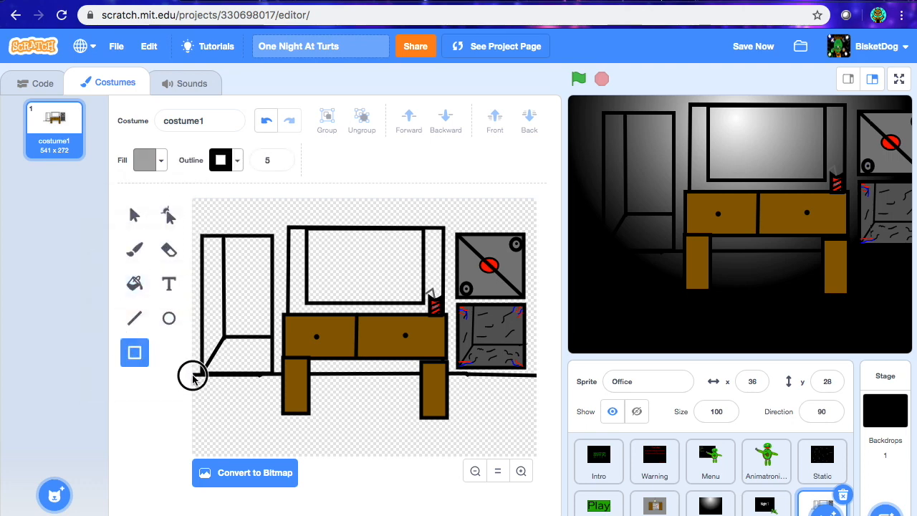
pyautogui.click(224, 156)
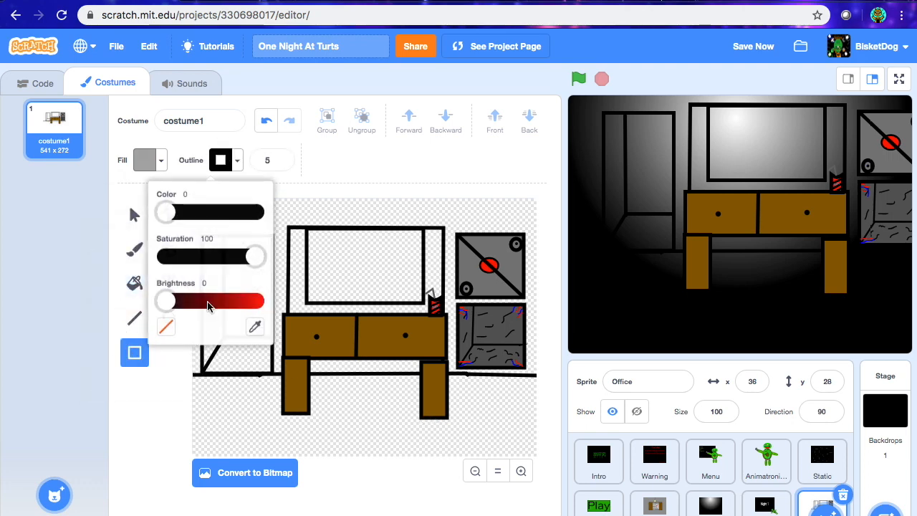
pyautogui.click(170, 327)
pyautogui.click(131, 442)
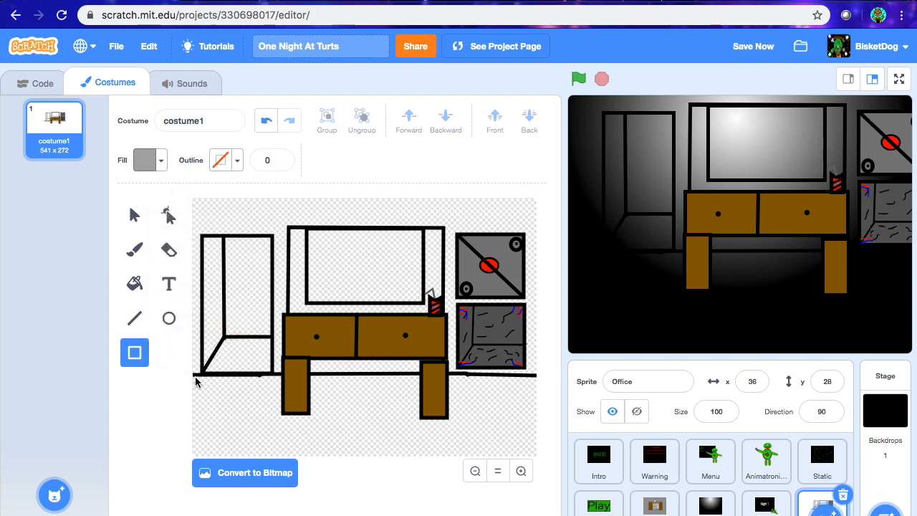
pyautogui.moveTo(192, 379); pyautogui.dragTo(540, 470)
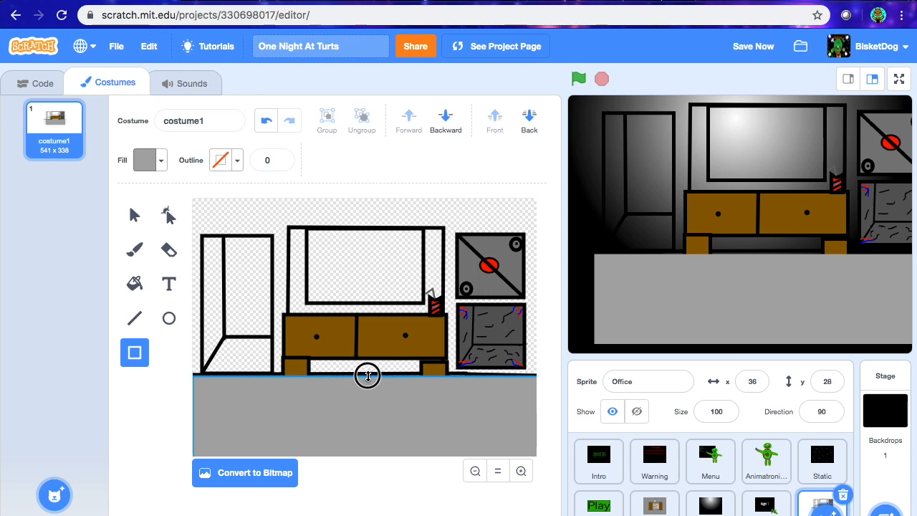
pyautogui.moveTo(368, 375); pyautogui.dragTo(367, 375)
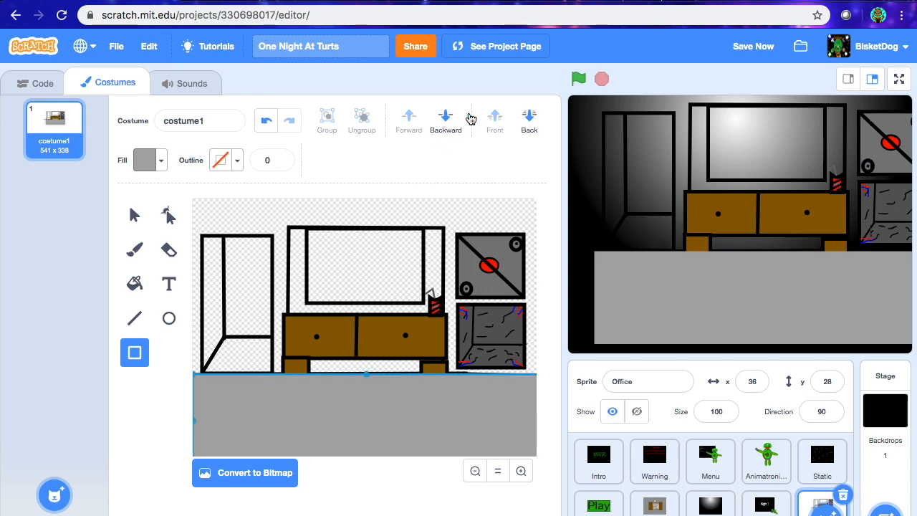
pyautogui.click(528, 118)
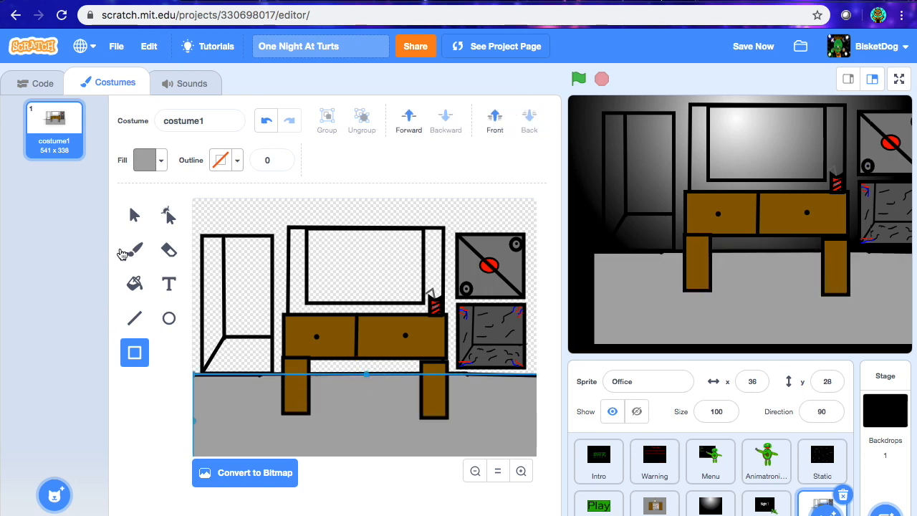
# Step: Brush seven black cracks of size 3 across the gray floor
pyautogui.click(134, 251)
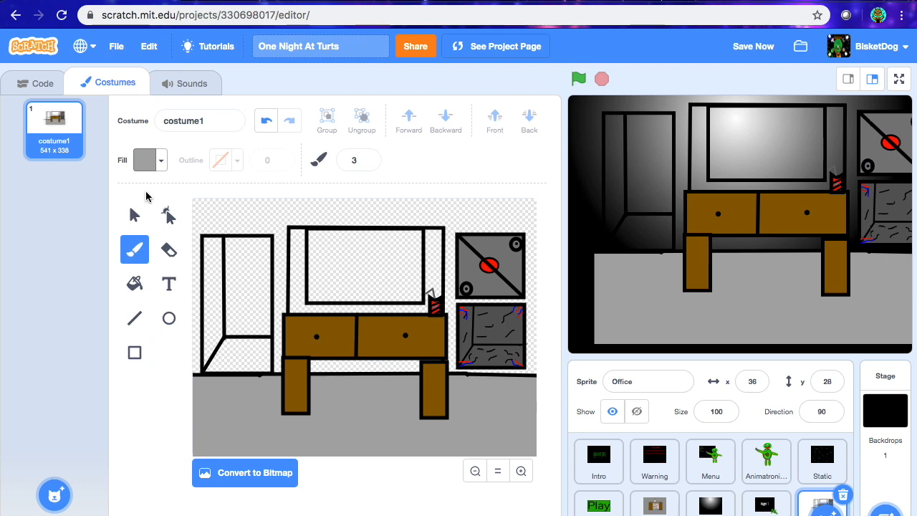
pyautogui.click(145, 159)
pyautogui.moveTo(155, 300); pyautogui.dragTo(95, 300)
pyautogui.click(106, 424)
pyautogui.moveTo(227, 425); pyautogui.dragTo(249, 427)
pyautogui.moveTo(371, 416); pyautogui.dragTo(362, 407)
pyautogui.moveTo(524, 388)
pyautogui.mouseDown()
pyautogui.moveTo(502, 389)
pyautogui.moveTo(493, 402)
pyautogui.mouseUp()
pyautogui.moveTo(512, 445); pyautogui.dragTo(492, 431)
pyautogui.moveTo(391, 400); pyautogui.dragTo(402, 388)
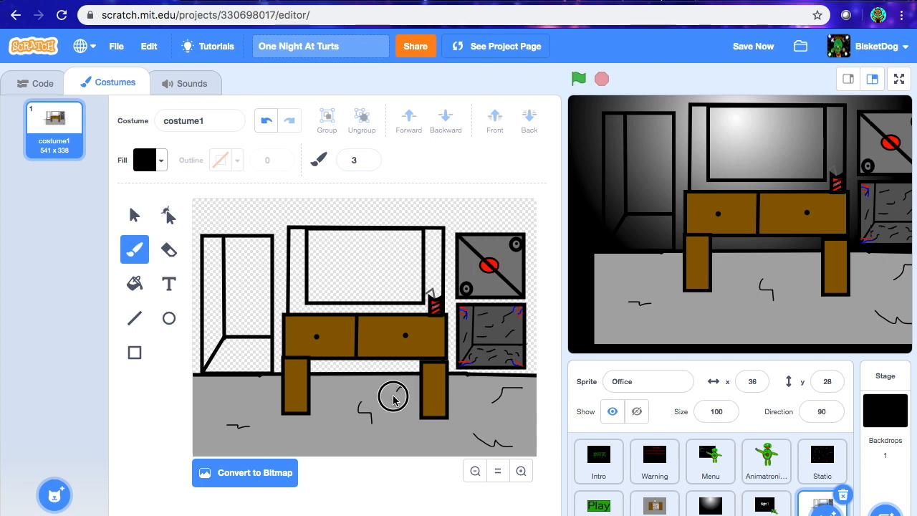
pyautogui.moveTo(195, 385); pyautogui.dragTo(217, 391)
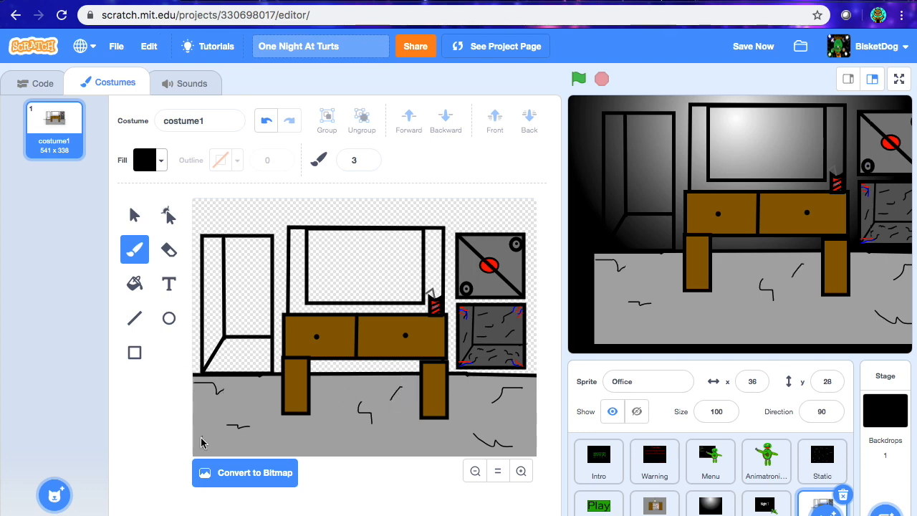
pyautogui.moveTo(200, 442); pyautogui.dragTo(234, 444)
# Step: Draw a tall black rectangle with a black outline of 1 just inside the desk's left leg
pyautogui.click(135, 352)
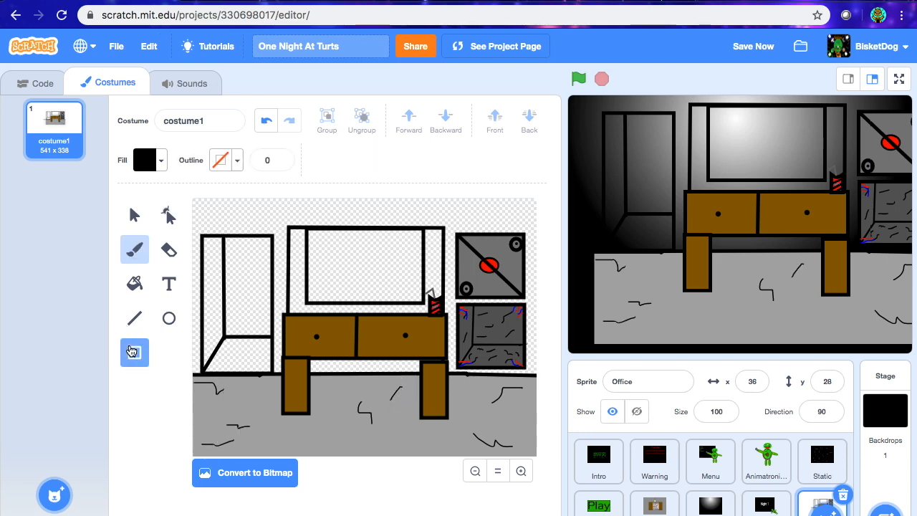
pyautogui.click(147, 169)
pyautogui.moveTo(94, 305); pyautogui.dragTo(190, 299)
pyautogui.moveTo(190, 256); pyautogui.dragTo(79, 273)
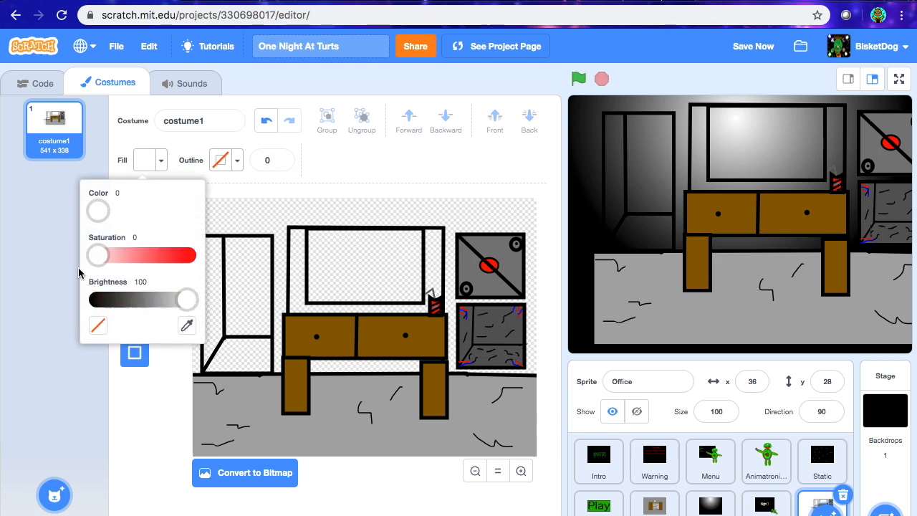
pyautogui.moveTo(183, 303); pyautogui.dragTo(98, 301)
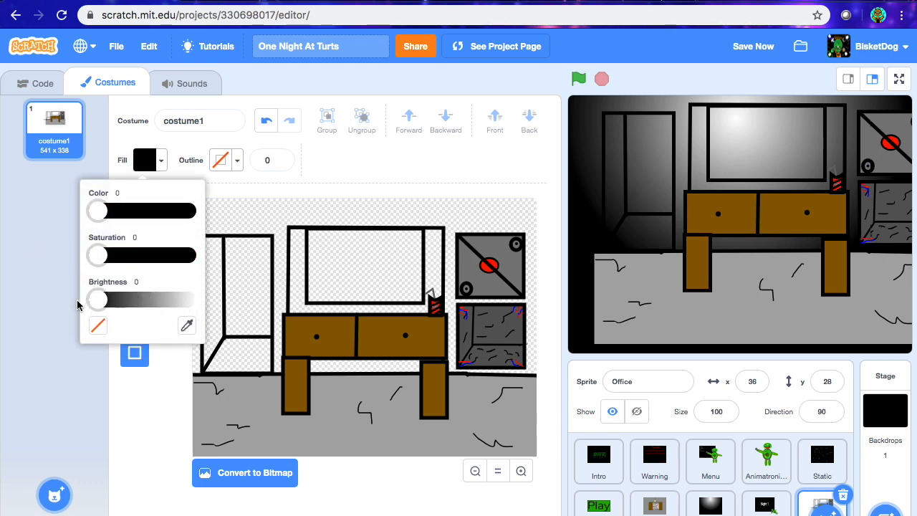
pyautogui.click(129, 479)
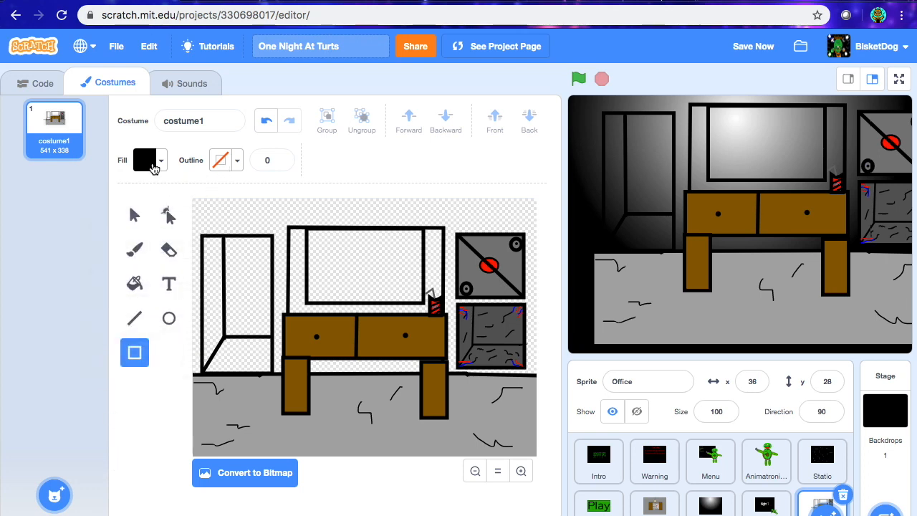
pyautogui.click(218, 162)
pyautogui.moveTo(256, 300); pyautogui.dragTo(111, 311)
pyautogui.click(117, 410)
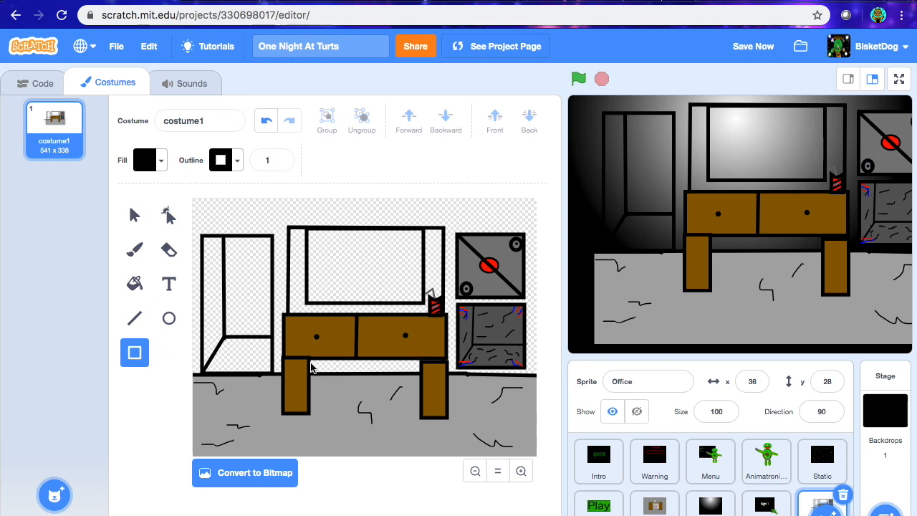
pyautogui.moveTo(316, 365); pyautogui.dragTo(338, 414)
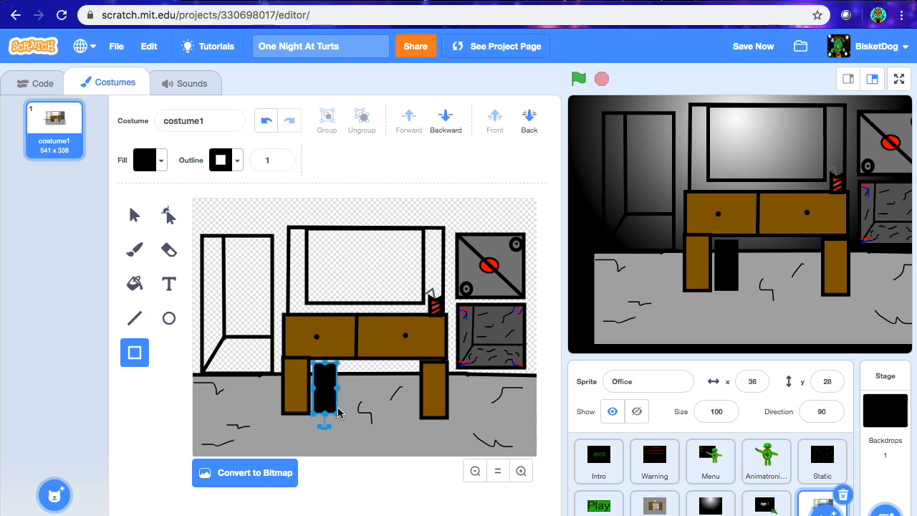
# Step: Duplicate the tall black rectangle and place the copy as a shorter box to its right
pyautogui.click(134, 215)
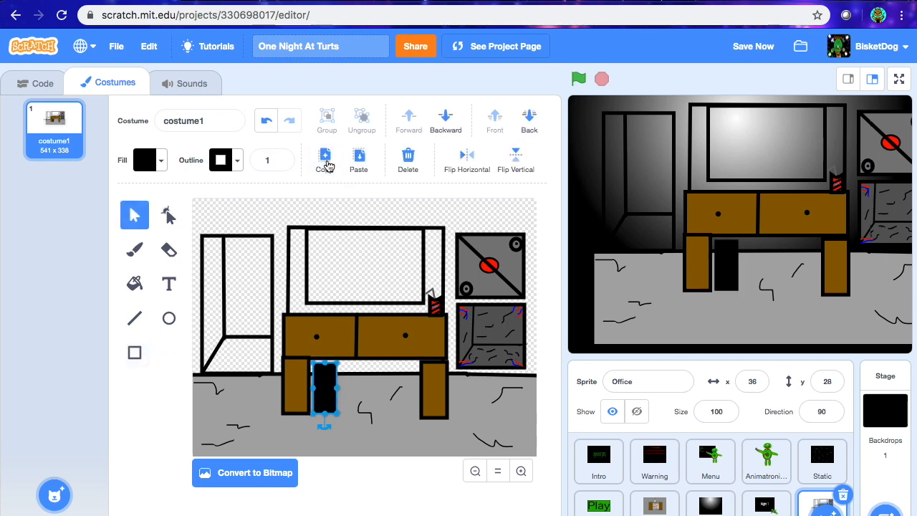
pyautogui.click(326, 165)
pyautogui.click(357, 161)
pyautogui.moveTo(327, 390); pyautogui.dragTo(349, 404)
# Step: Draw a gray circle with saturation 0 and brightness 37 on the upper part of the tall black box
pyautogui.click(169, 318)
pyautogui.click(150, 164)
pyautogui.moveTo(100, 299); pyautogui.dragTo(211, 304)
pyautogui.moveTo(169, 254); pyautogui.dragTo(14, 258)
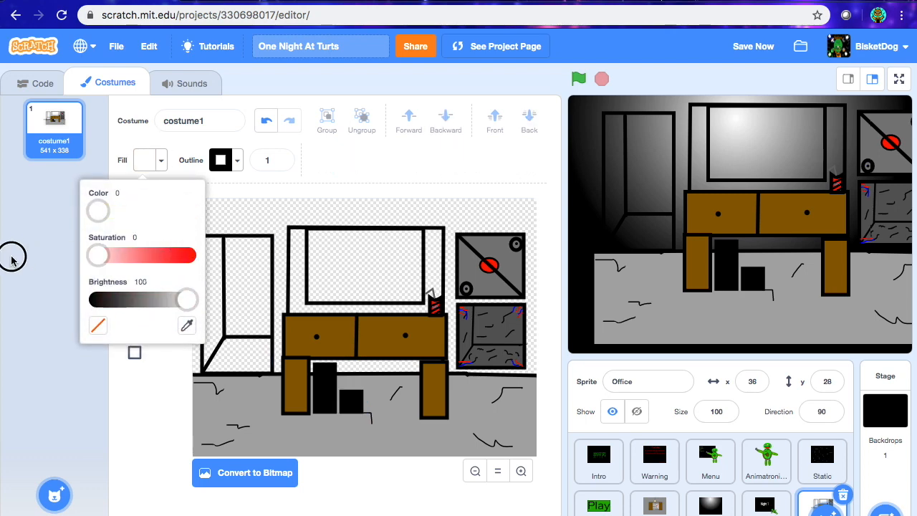
pyautogui.moveTo(186, 299); pyautogui.dragTo(131, 299)
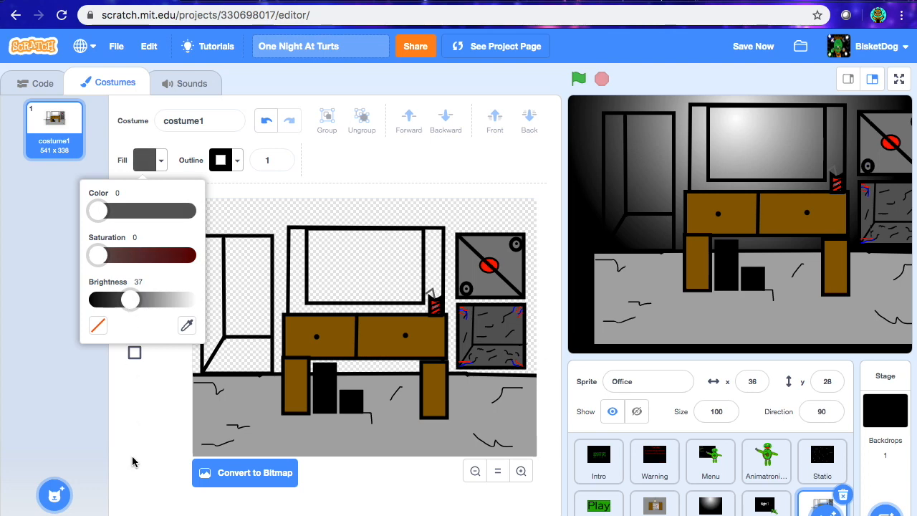
pyautogui.click(132, 453)
pyautogui.click(521, 471)
pyautogui.scroll(-5, 338, 395)
pyautogui.hscroll(-2, 339, 395)
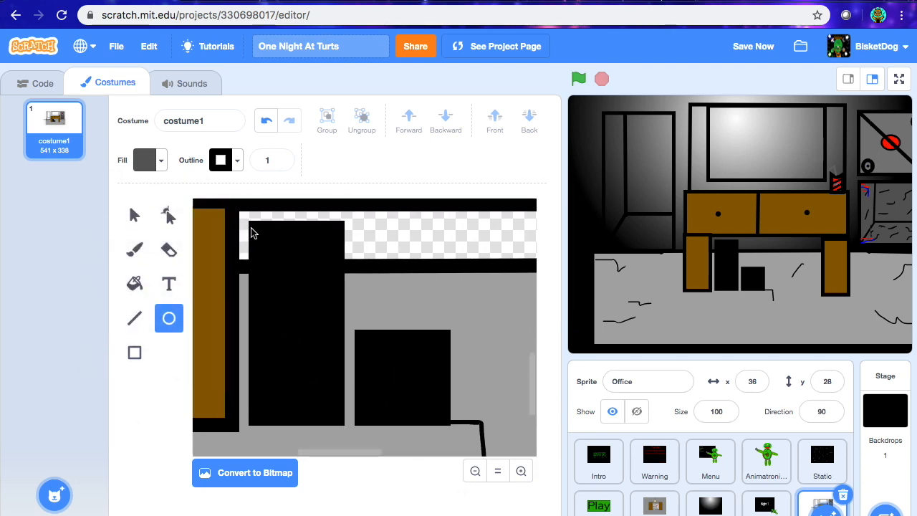
pyautogui.moveTo(261, 243)
pyautogui.mouseDown()
pyautogui.moveTo(324, 268)
pyautogui.moveTo(327, 301)
pyautogui.moveTo(297, 282)
pyautogui.mouseUp()
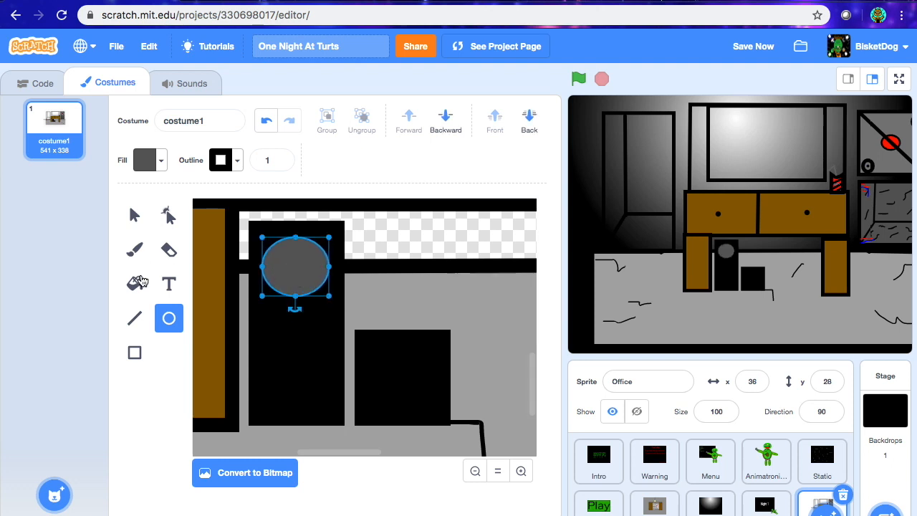
pyautogui.click(140, 282)
pyautogui.click(167, 320)
pyautogui.moveTo(272, 330); pyautogui.dragTo(327, 400)
pyautogui.press('Delete')
# Step: Duplicate the gray circle twice, placing one copy on the lower part of the tall black box and one on the short box
pyautogui.click(134, 215)
pyautogui.click(282, 256)
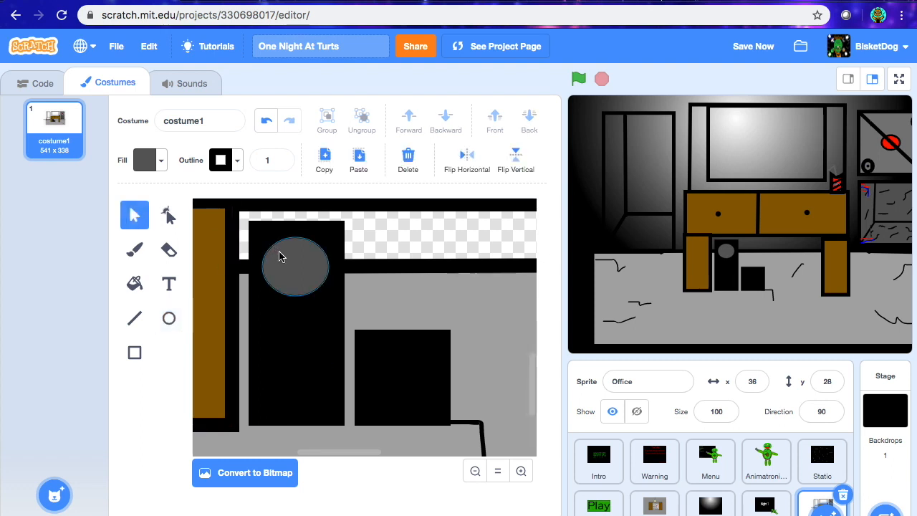
pyautogui.click(359, 161)
pyautogui.moveTo(301, 283); pyautogui.dragTo(394, 395)
pyautogui.click(325, 166)
pyautogui.click(359, 161)
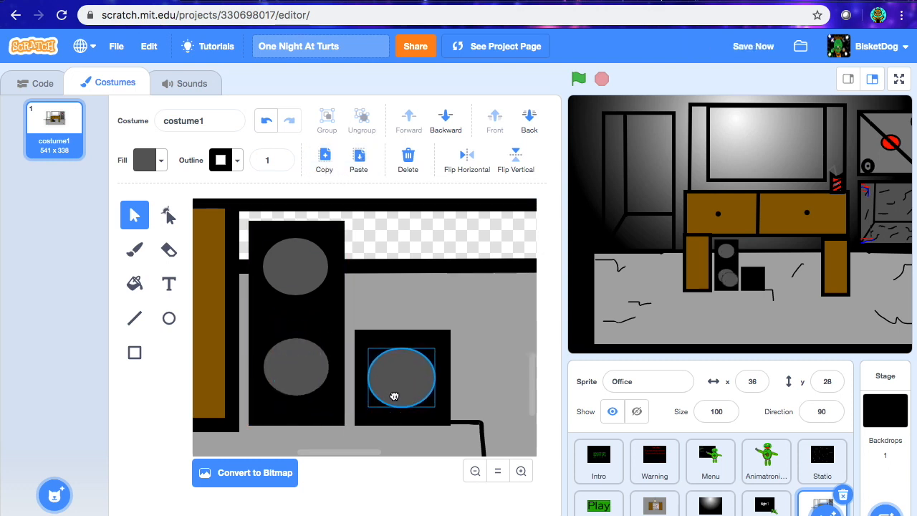
# Step: Brush a black dot of size 6 at the center of each of the three gray speaker circles
pyautogui.click(135, 320)
pyautogui.click(123, 250)
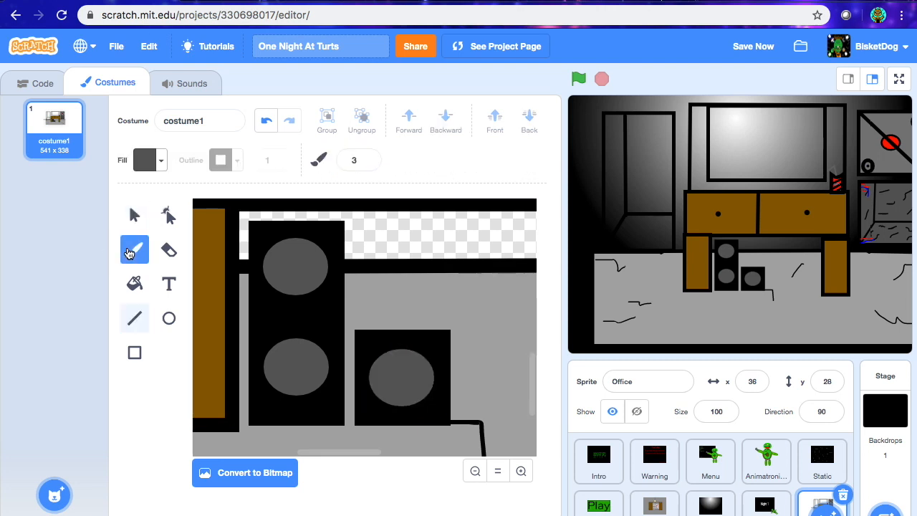
pyautogui.click(149, 164)
pyautogui.moveTo(130, 299); pyautogui.dragTo(96, 299)
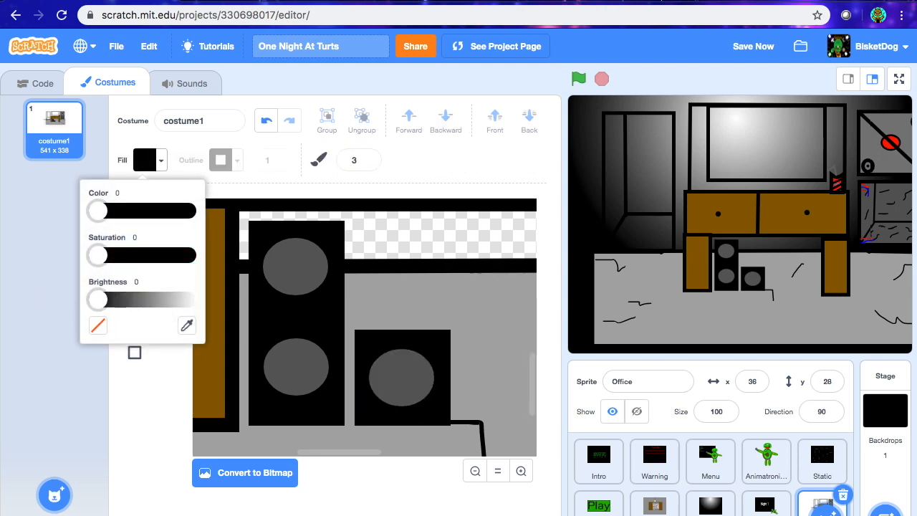
pyautogui.click(340, 328)
pyautogui.click(359, 161)
pyautogui.press('BackSpace')
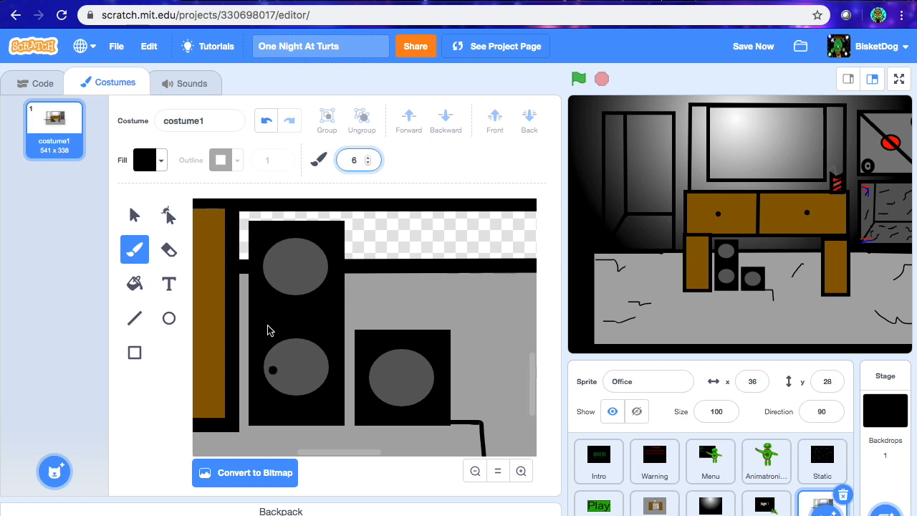
pyautogui.click(294, 267)
pyautogui.click(296, 368)
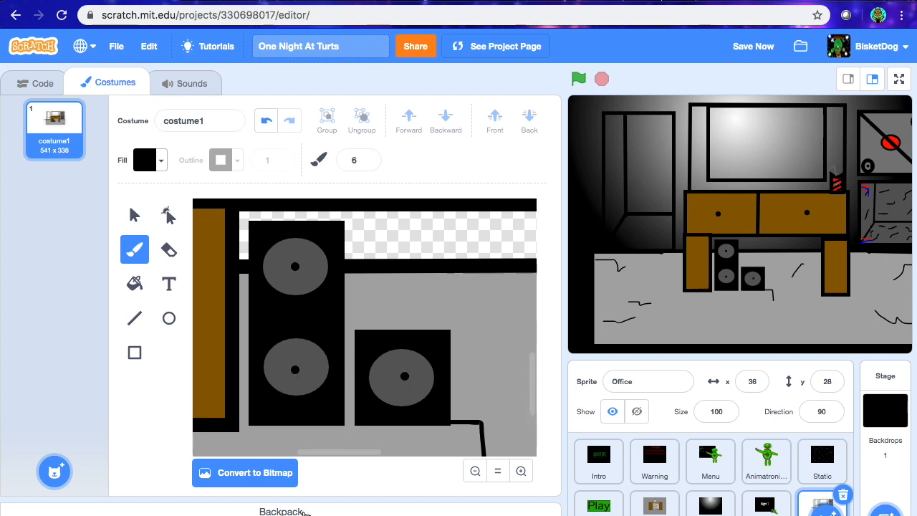
pyautogui.click(304, 512)
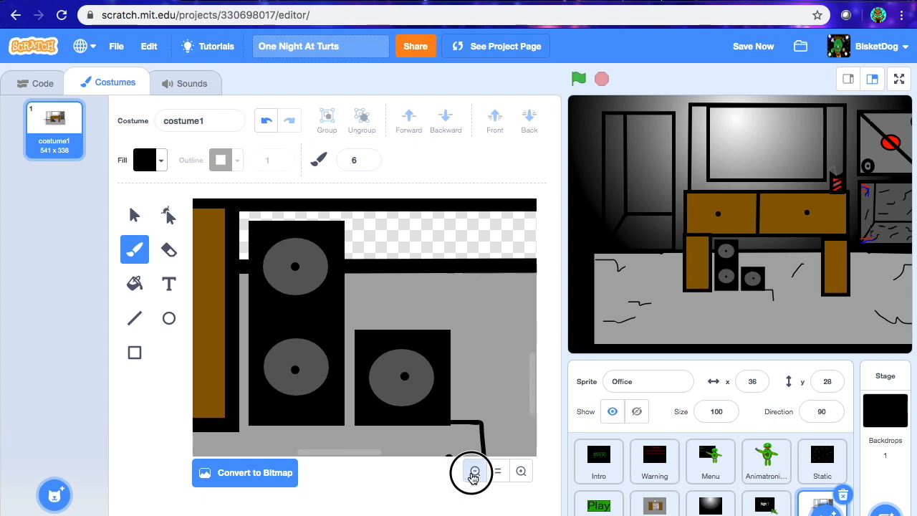
# Step: Brush three more black cracks of size 3 on the gray floor in front of the desk and save the project
pyautogui.click(475, 471)
pyautogui.click(474, 471)
pyautogui.click(474, 471)
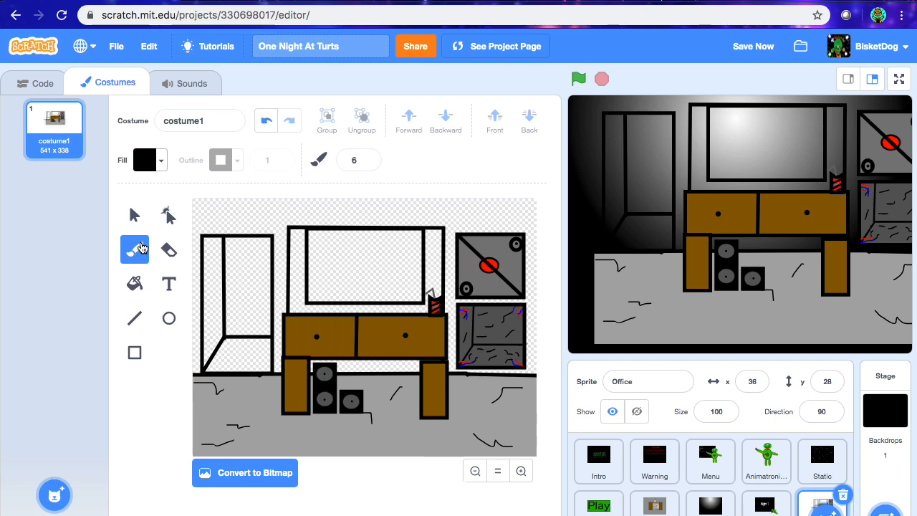
pyautogui.click(356, 159)
pyautogui.press('BackSpace')
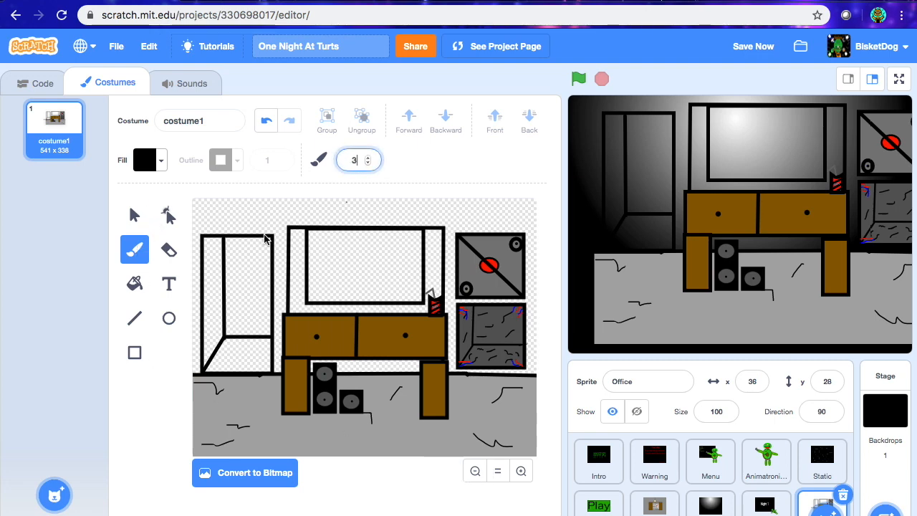
pyautogui.write('3')
pyautogui.moveTo(310, 444); pyautogui.dragTo(418, 435)
pyautogui.moveTo(277, 419); pyautogui.dragTo(259, 443)
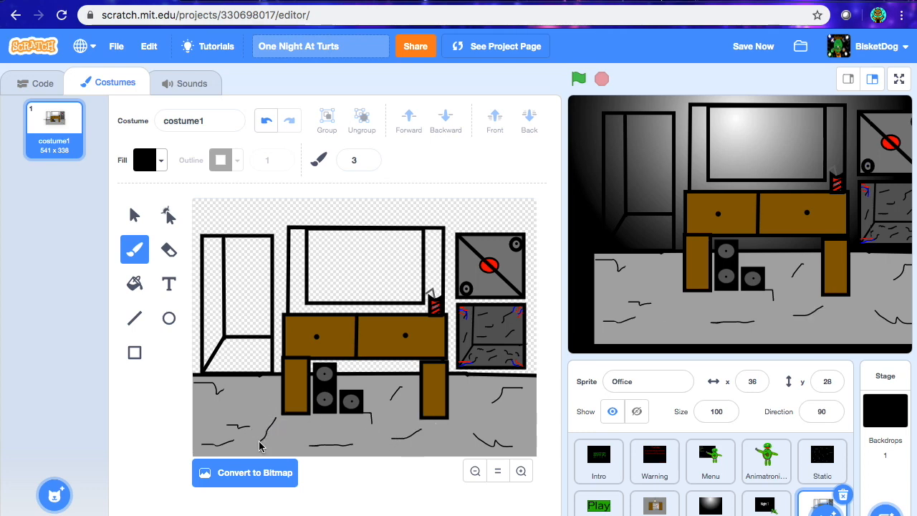
pyautogui.click(739, 48)
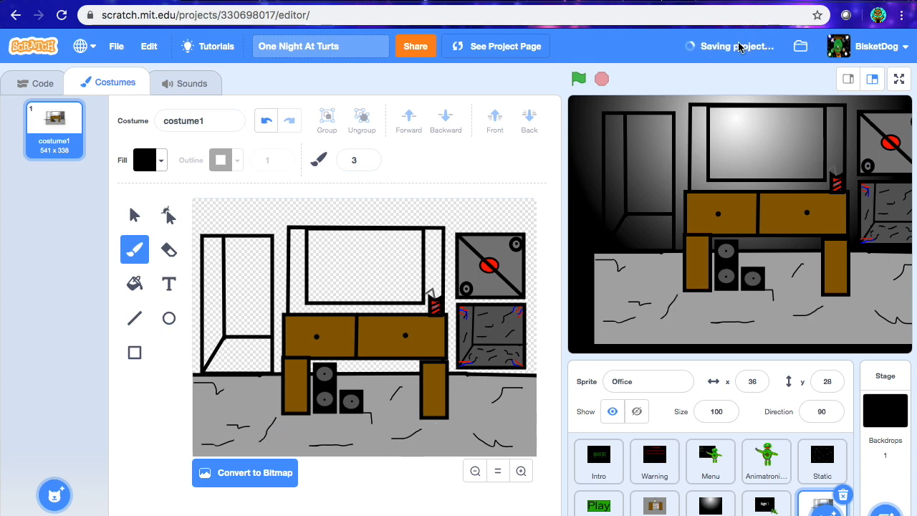